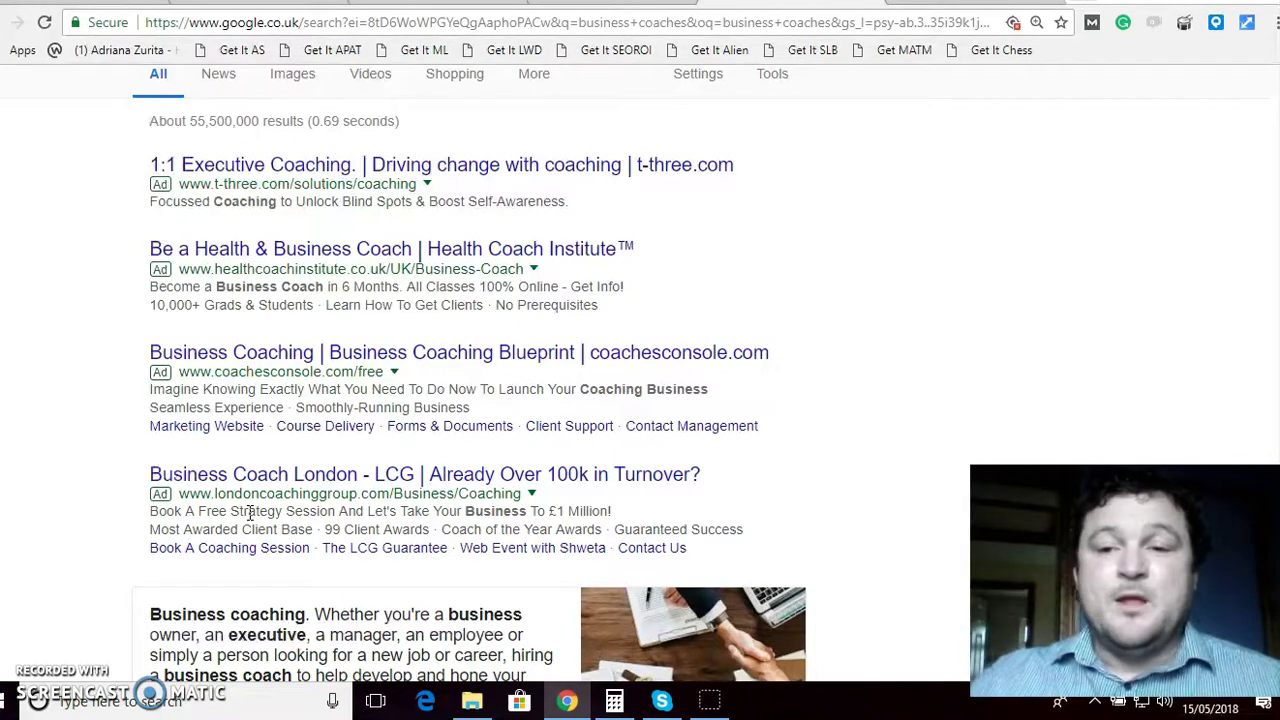
Look through the ads, the featured snippet and the organic listings in the search results for business coaches.
scroll(403, 505, "up", 1)
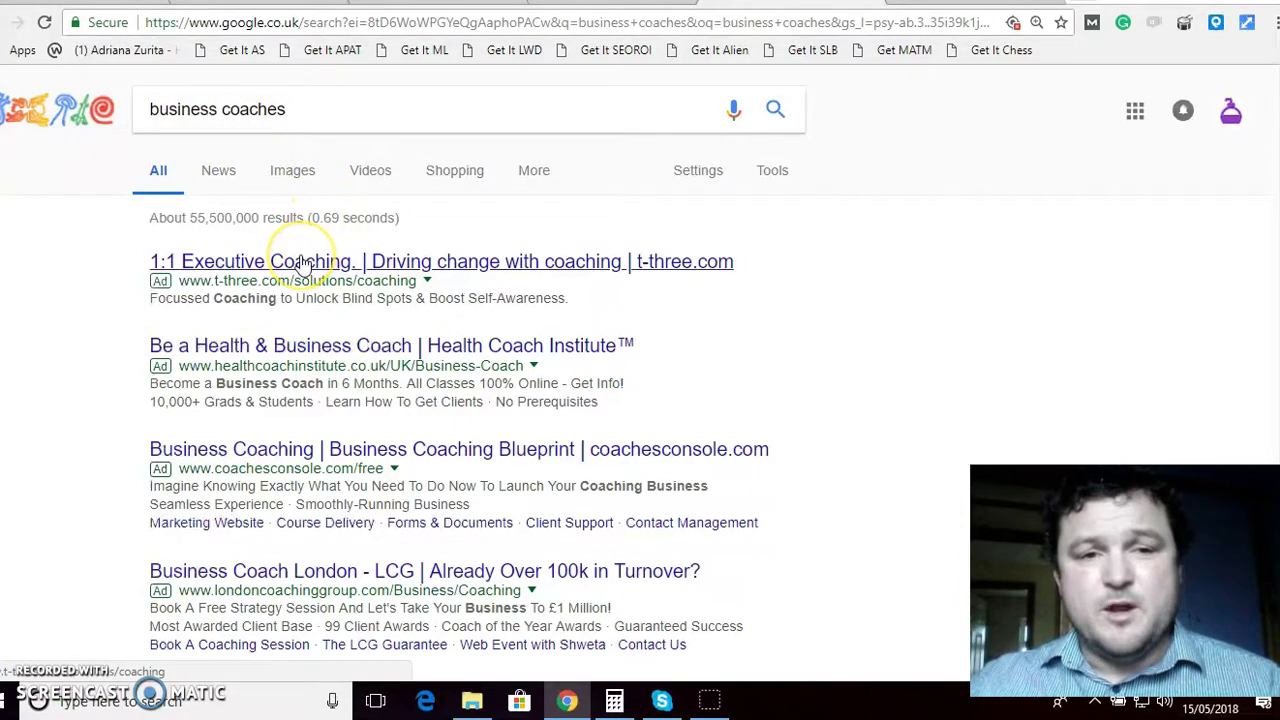
scroll(303, 262, "down", 2)
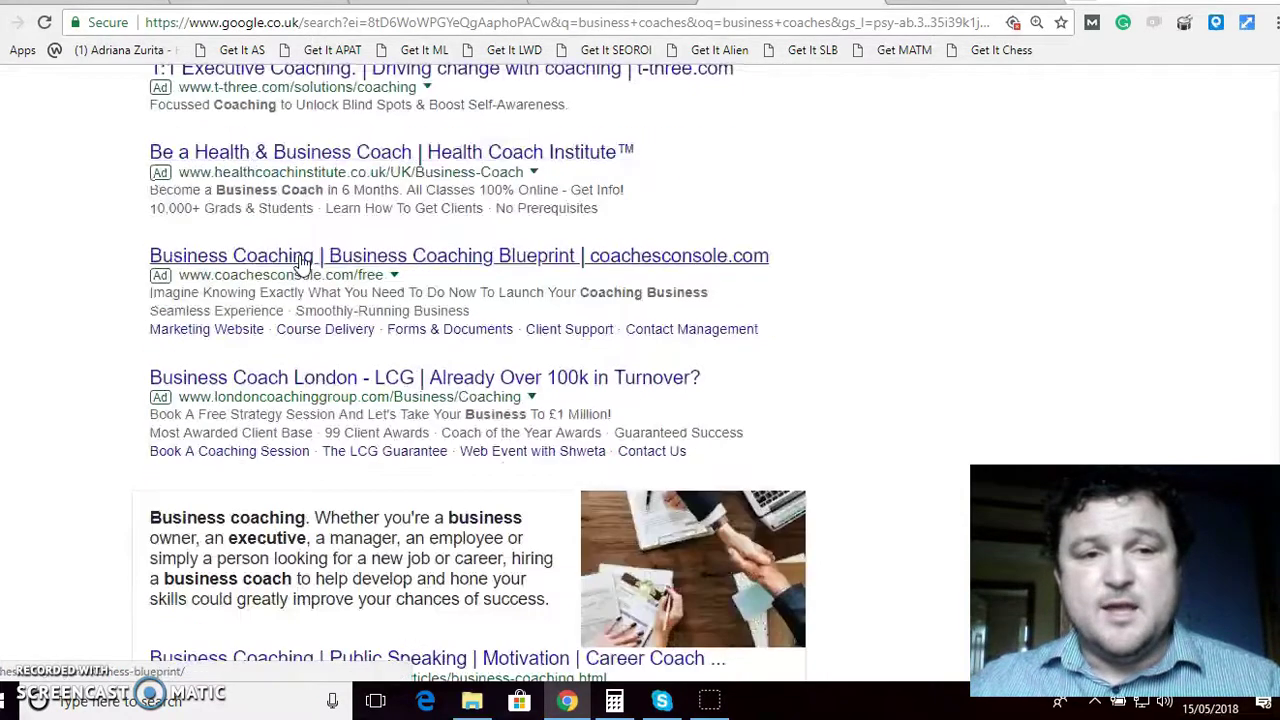
scroll(303, 262, "up", 2)
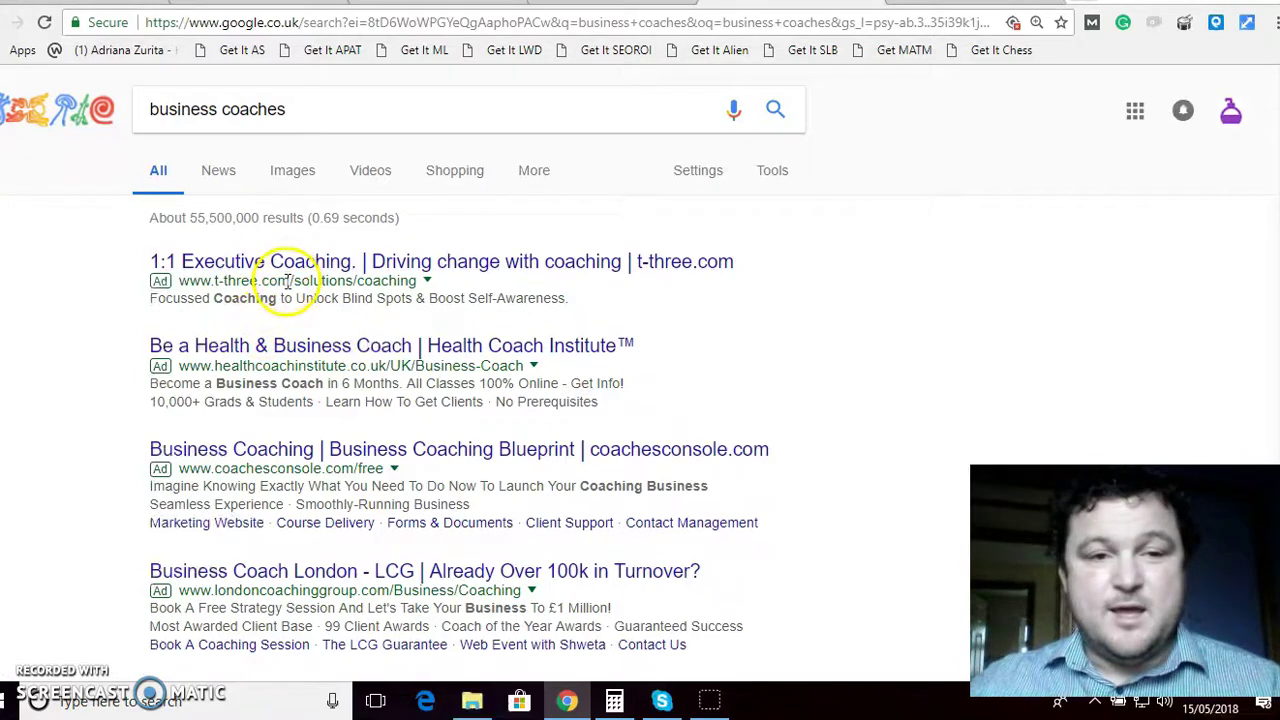
scroll(285, 300, "down", 3)
scroll(287, 292, "down", 2)
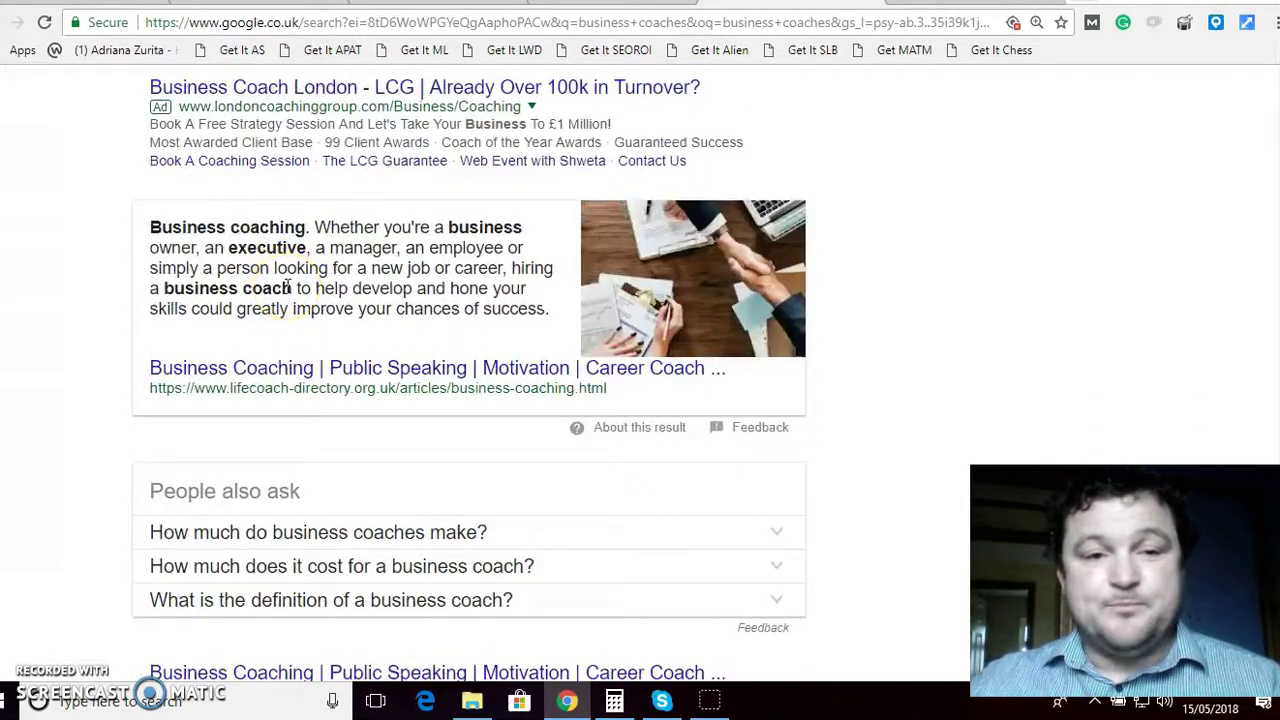
scroll(290, 290, "down", 4)
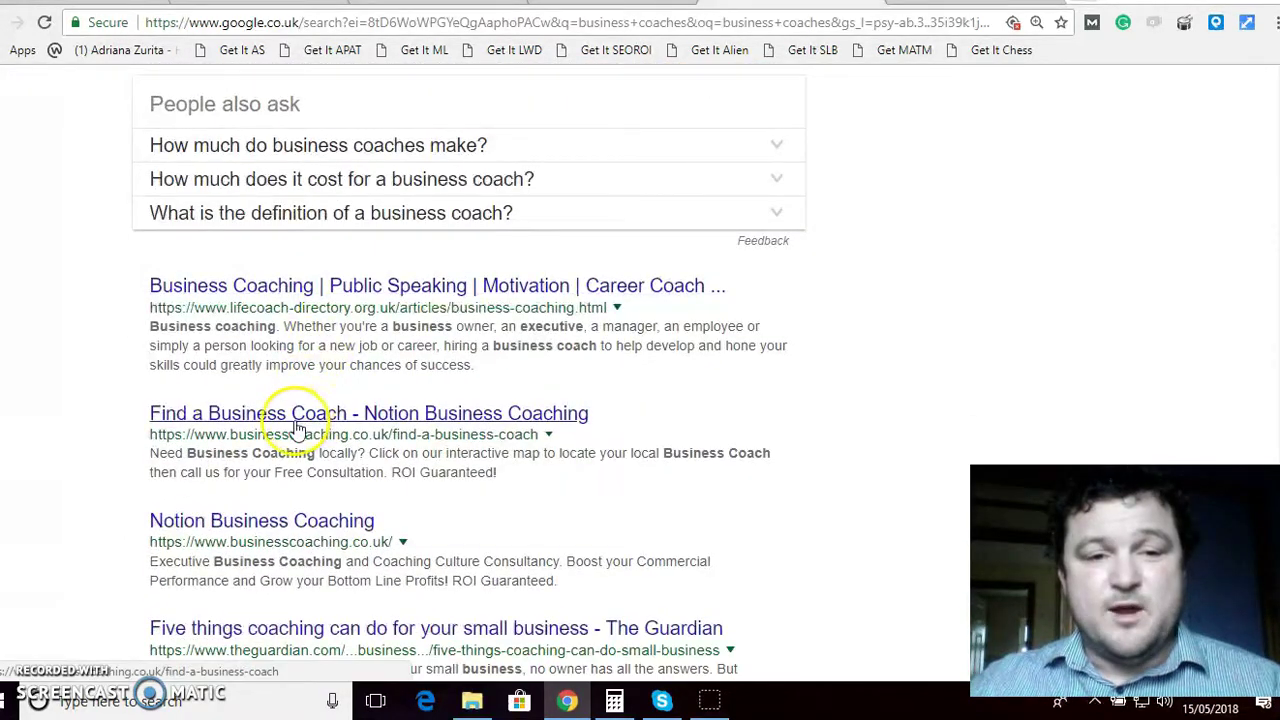
scroll(194, 463, "down", 1)
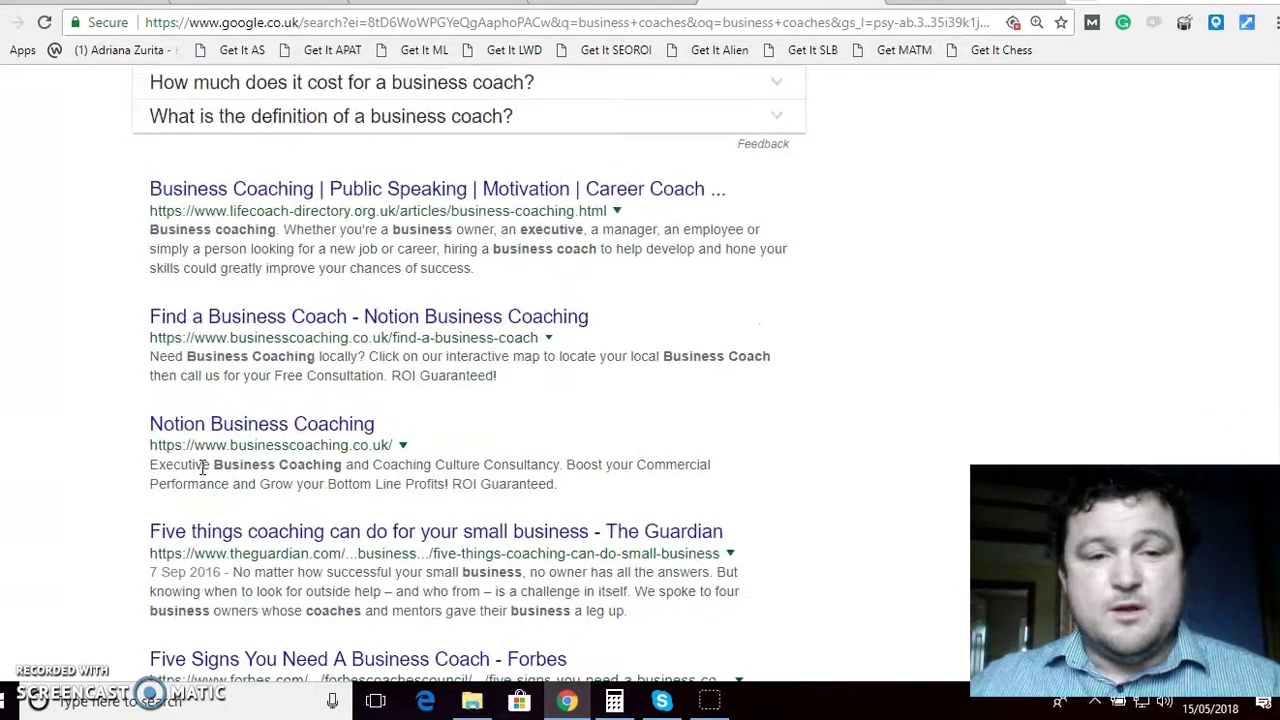
scroll(203, 468, "down", 1)
scroll(200, 475, "down", 1)
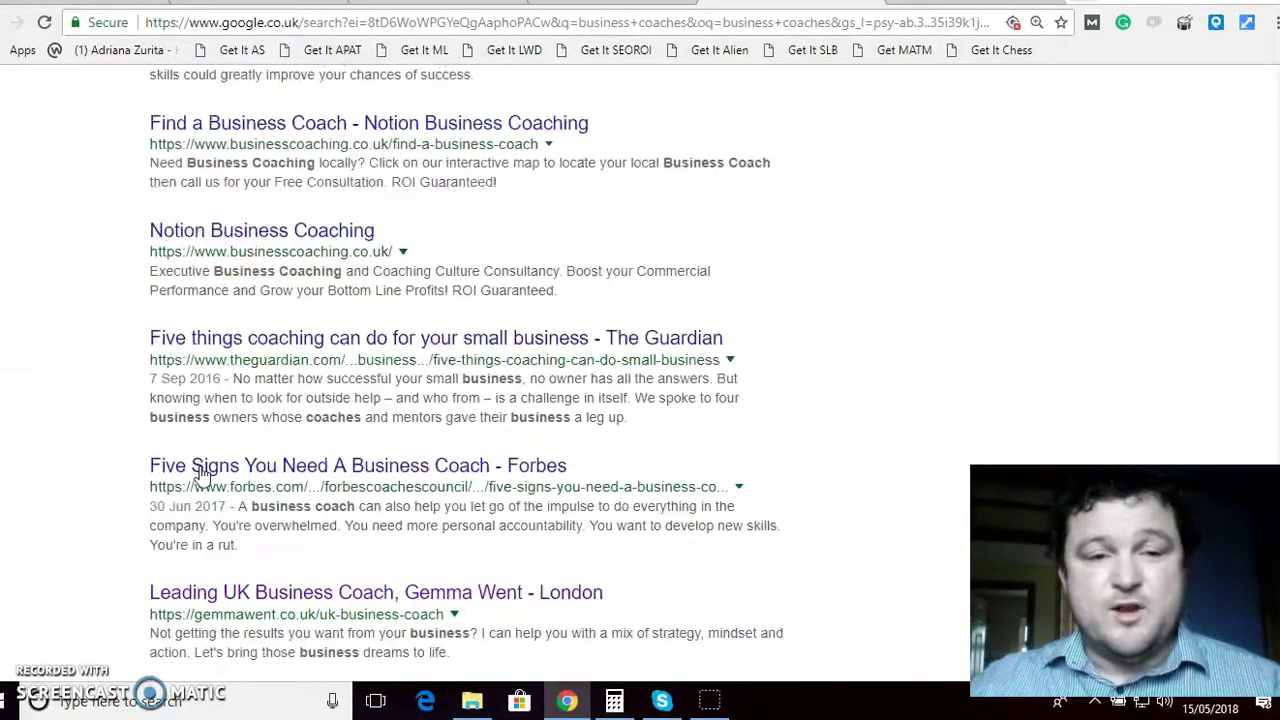
scroll(215, 440, "down", 3)
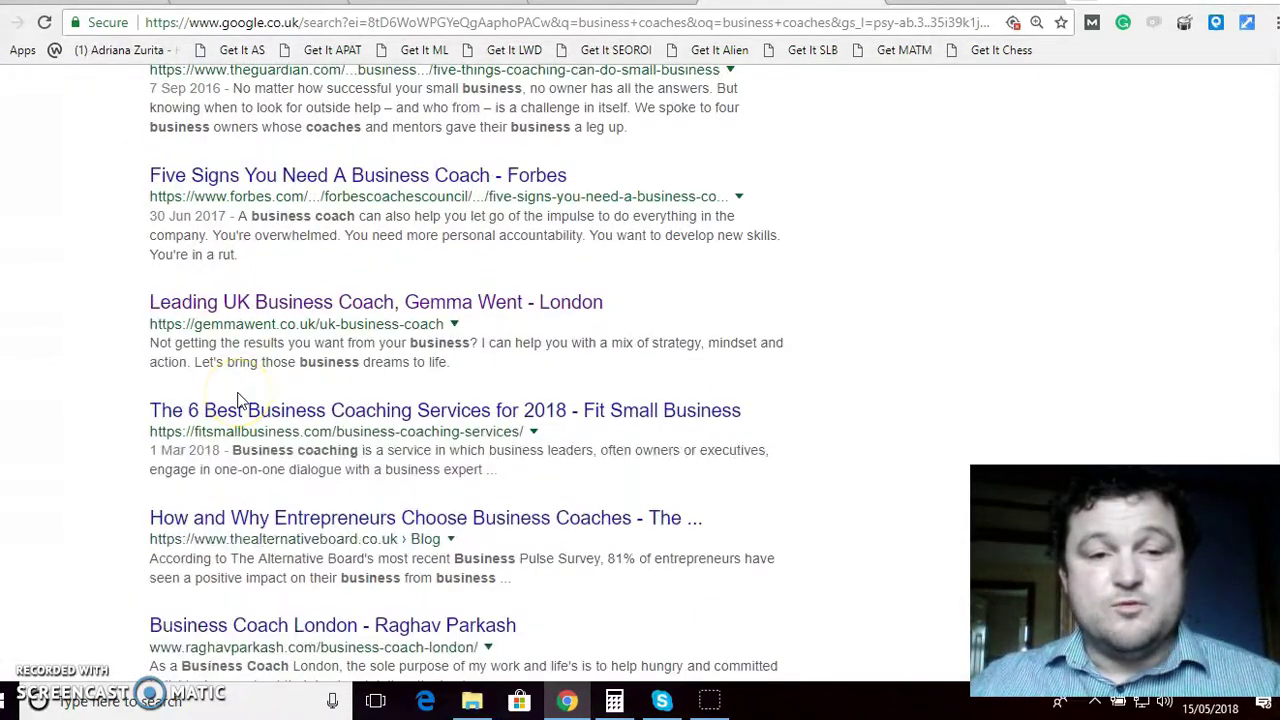
scroll(238, 400, "down", 1)
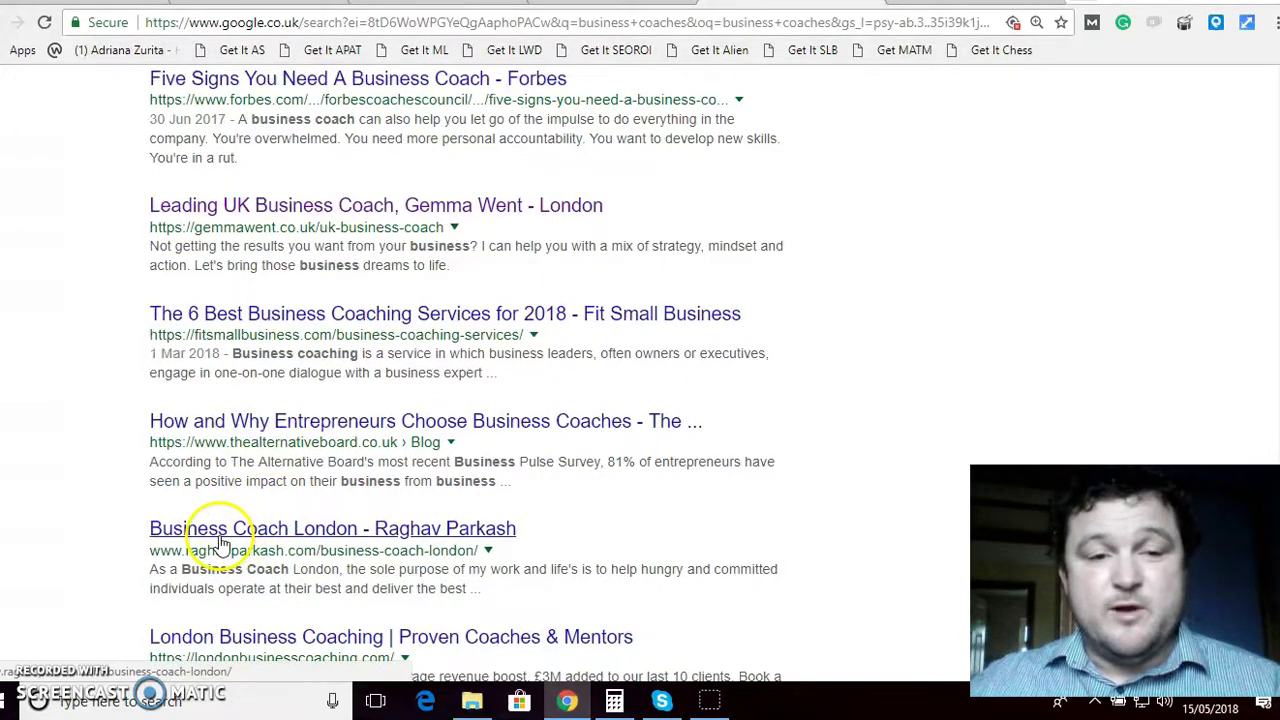
Open the individual coach's "Business Coach London" organic result and skim the page's banner and introductory text.
left_click(304, 530)
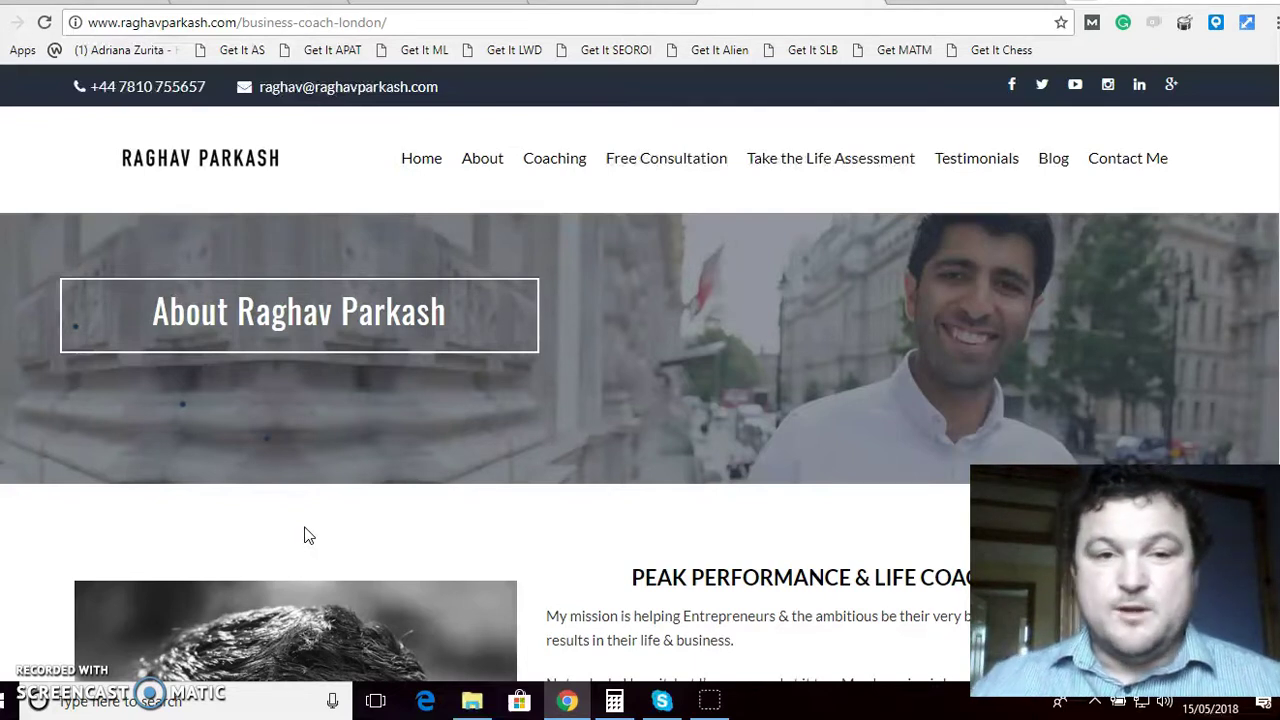
scroll(328, 509, "down", 2)
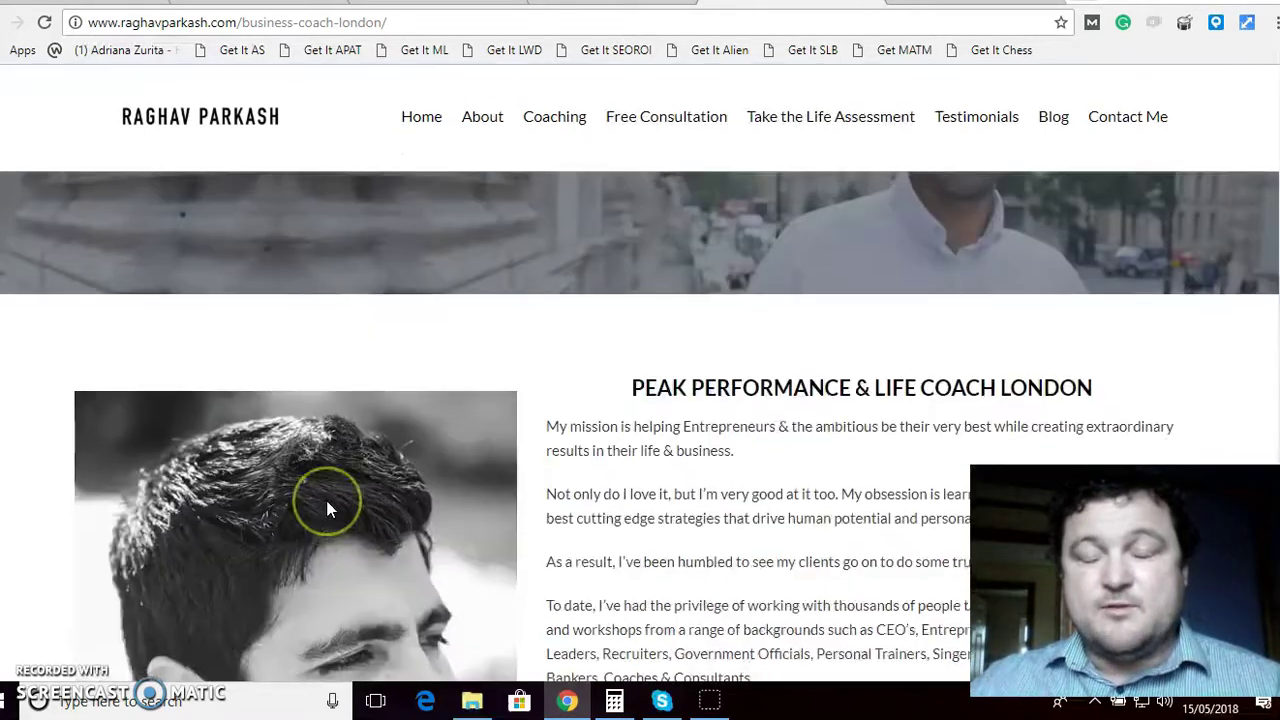
scroll(328, 509, "down", 2)
scroll(328, 509, "up", 3)
scroll(326, 509, "up", 1)
scroll(331, 509, "down", 12)
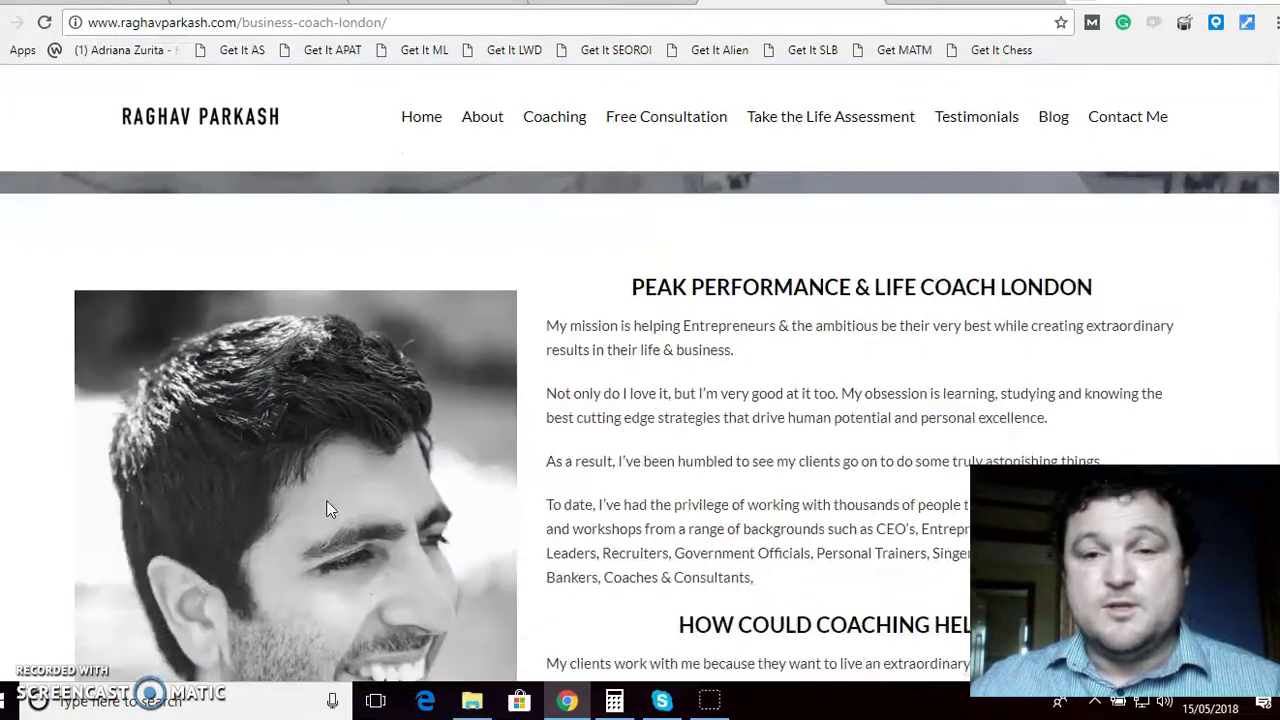
scroll(327, 508, "up", 12)
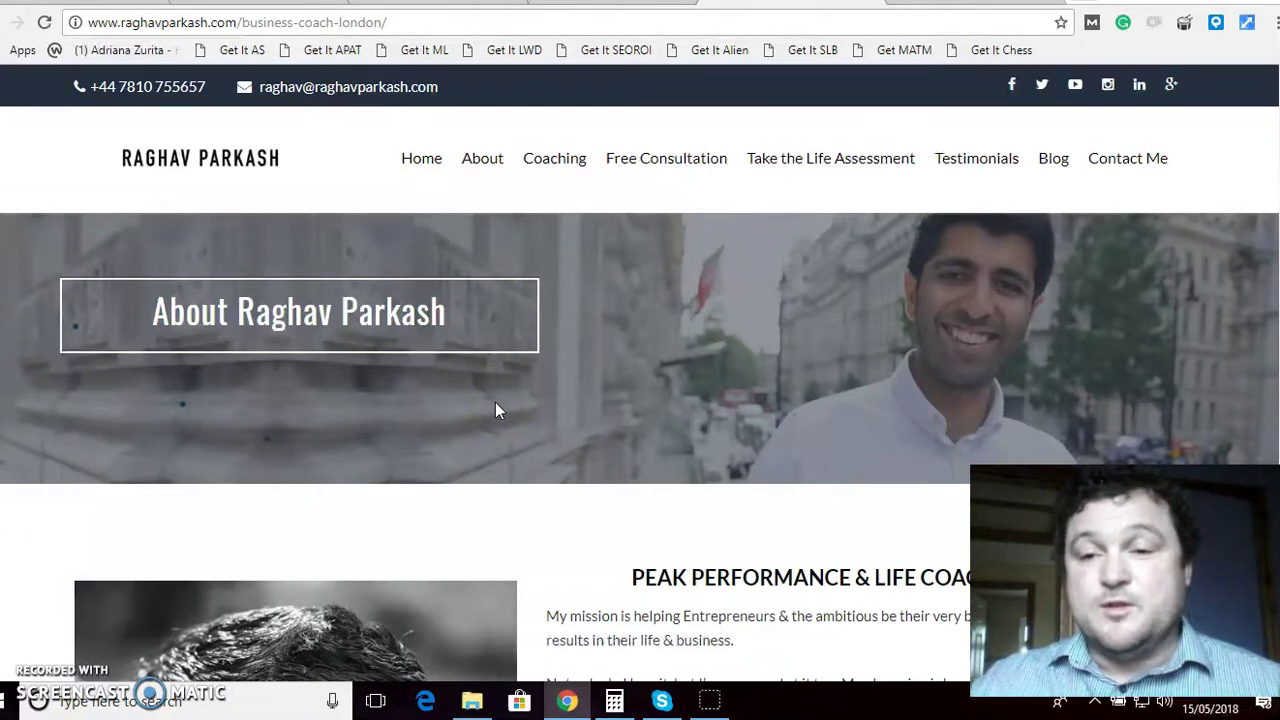
Open the source code of the coach's page, and return to the page itself.
right_click(490, 495)
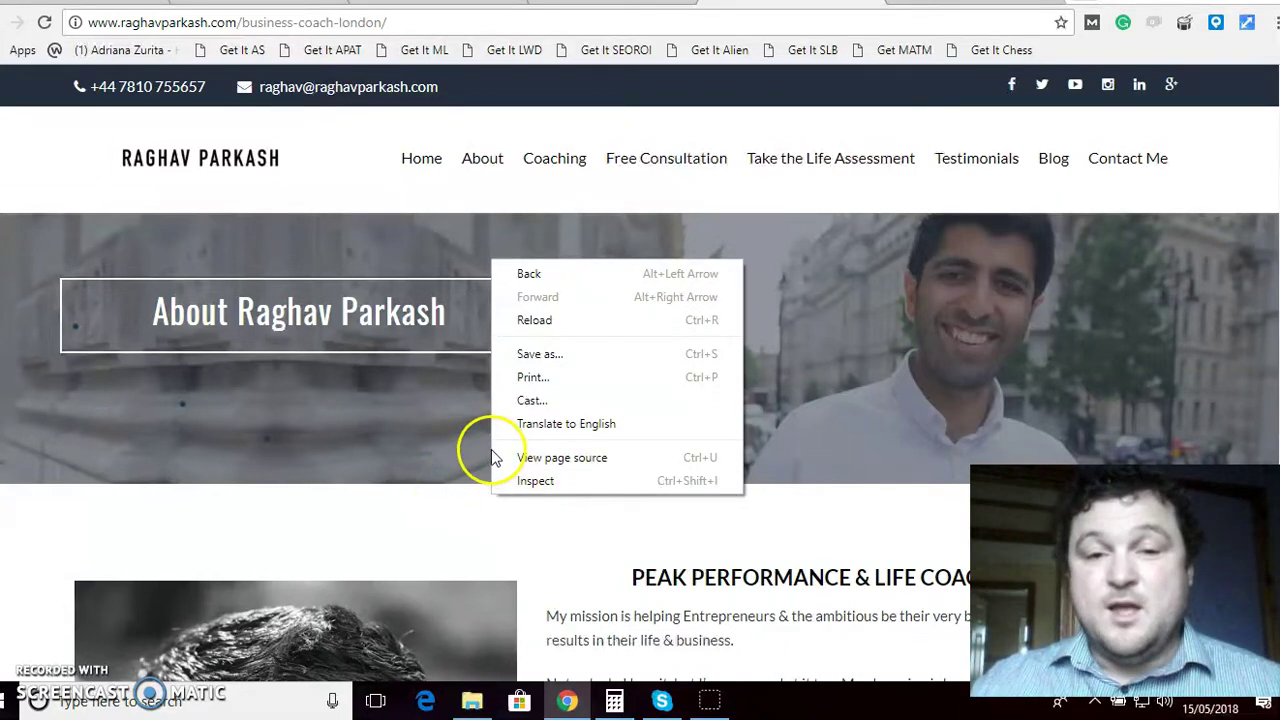
left_click(562, 461)
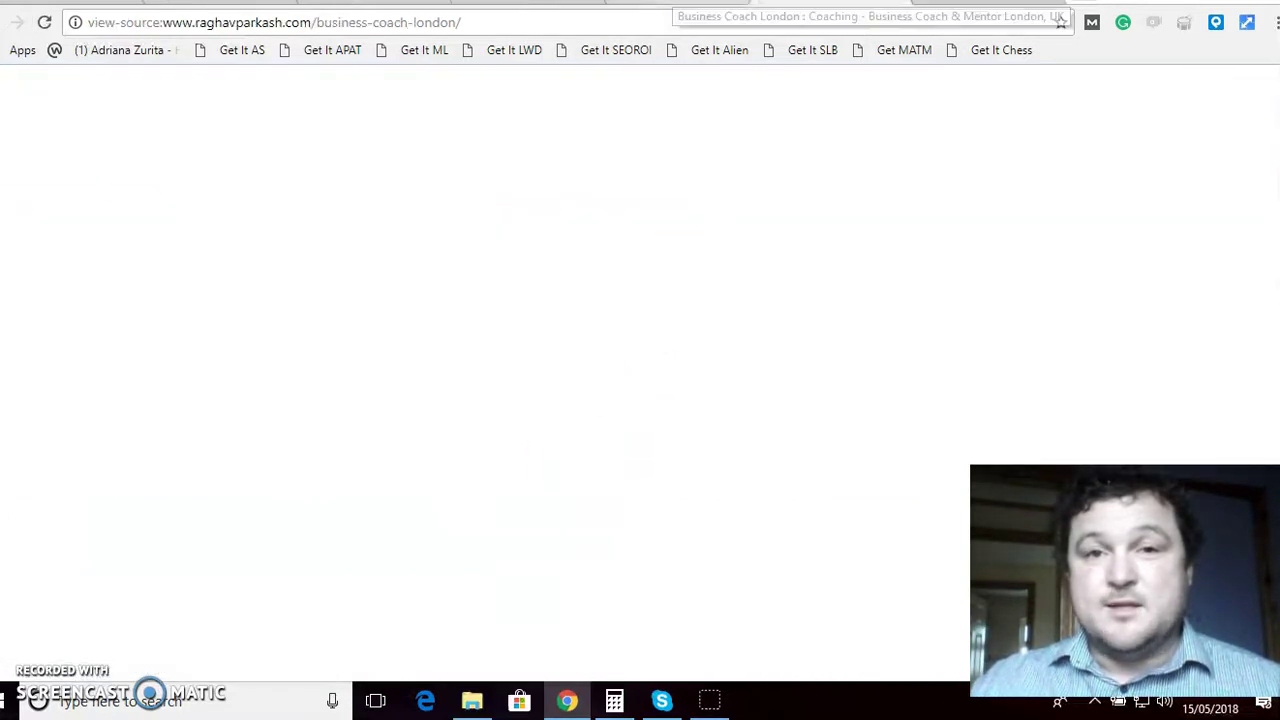
left_click(680, 4)
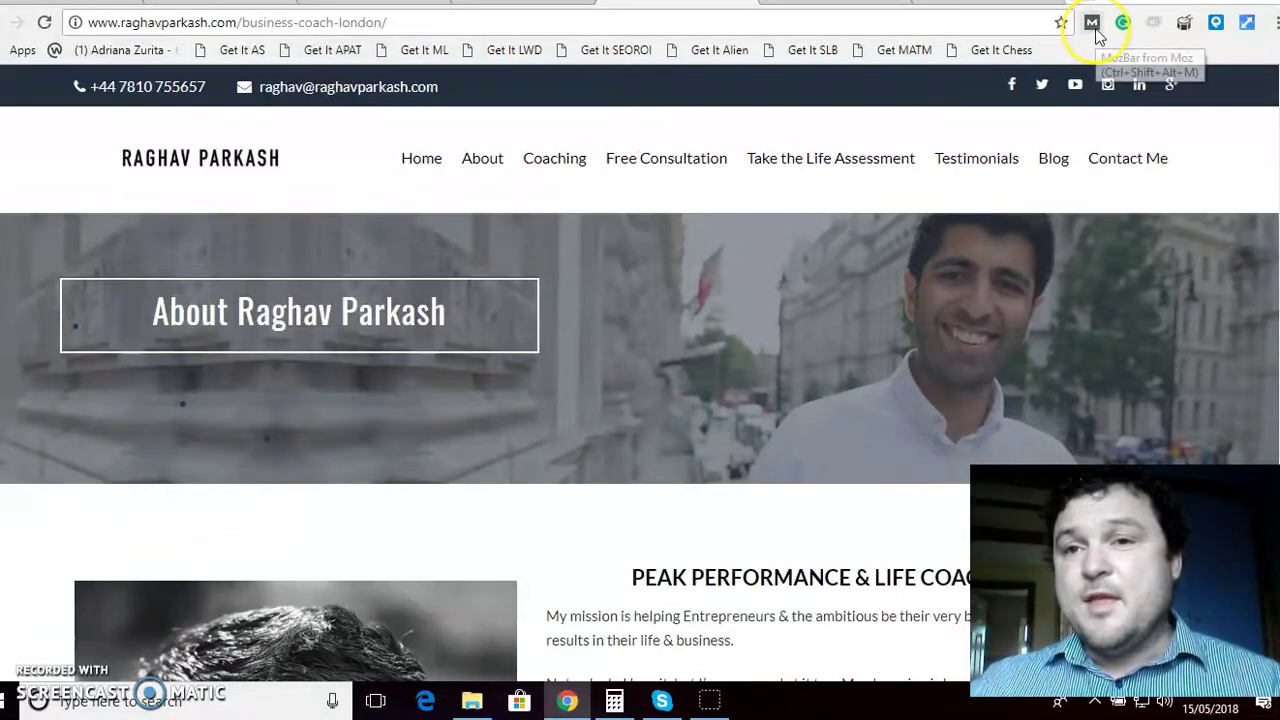
Turn on MozBar for the coach's page and open its Page Analysis.
left_click(1092, 24)
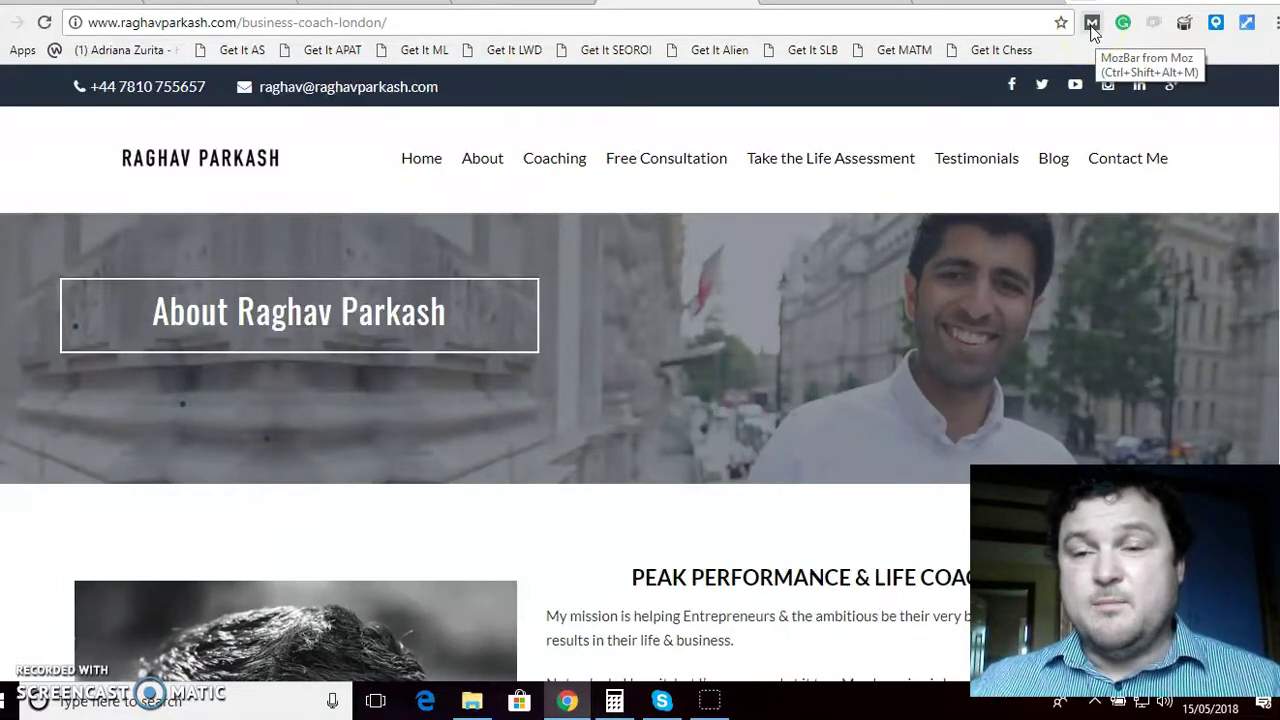
left_click(1092, 26)
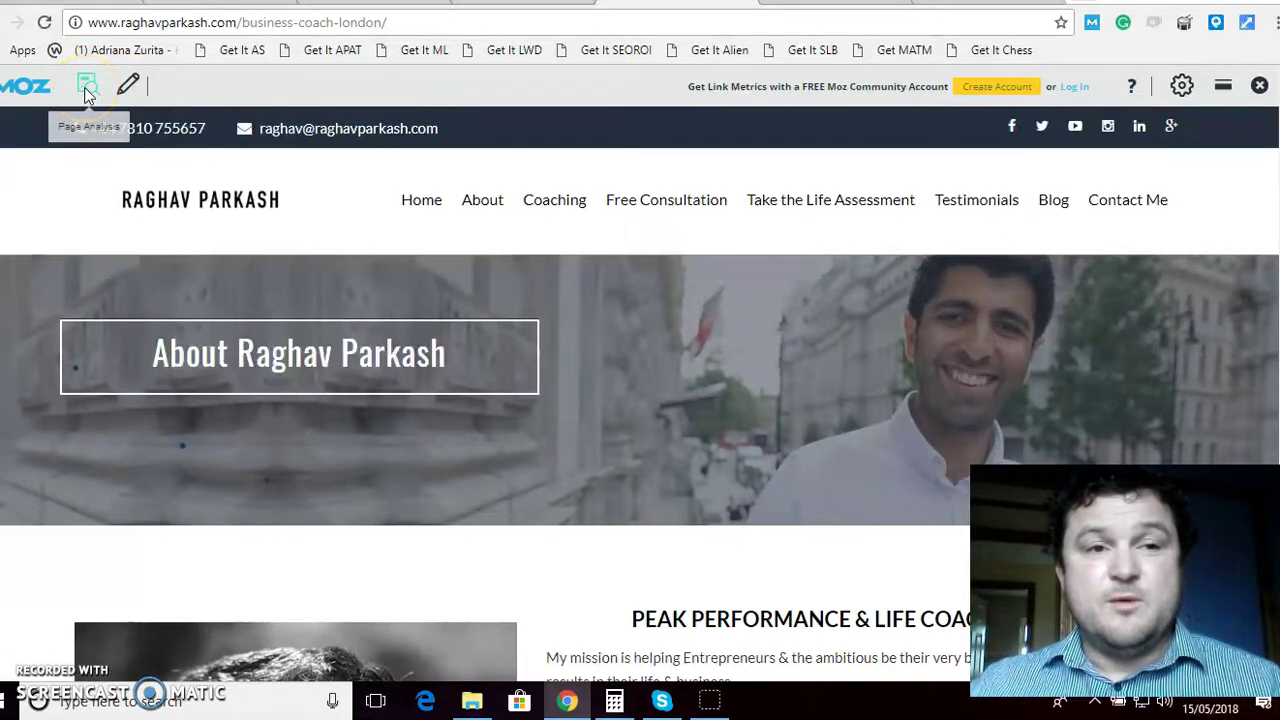
left_click(88, 92)
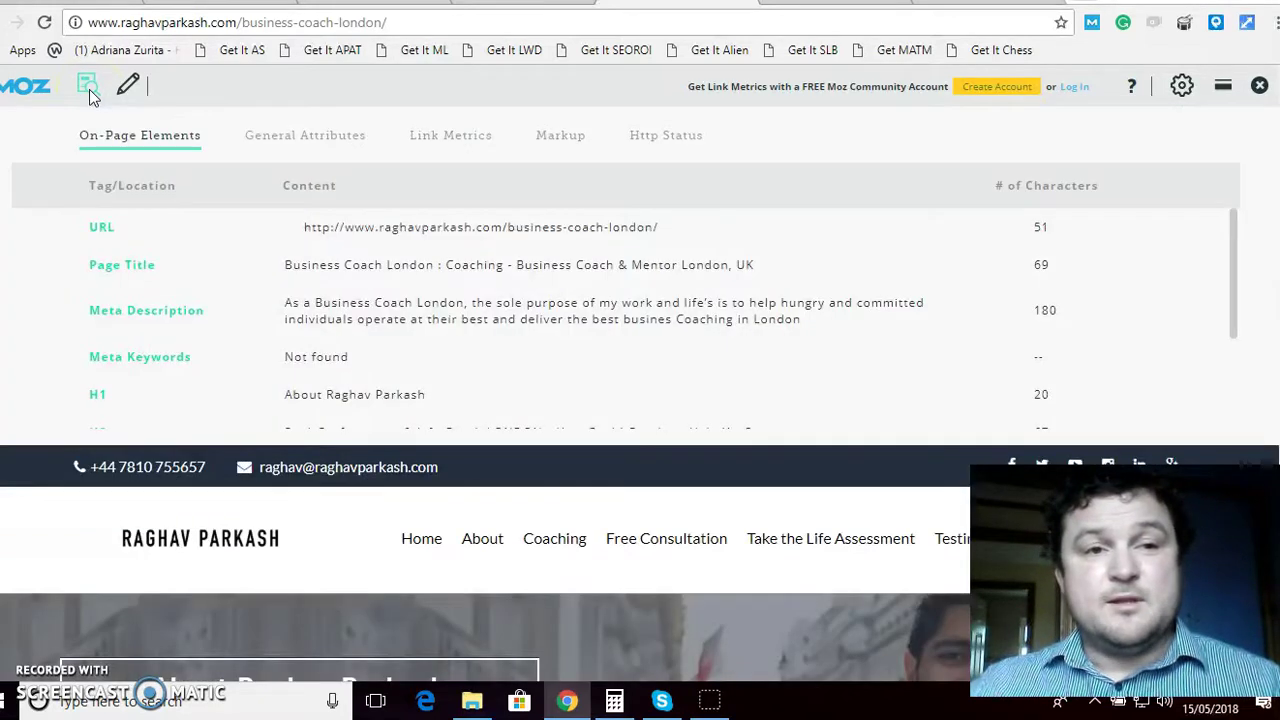
Examine the on-page elements from the URL, page title and meta description down to the headings.
left_click(204, 242)
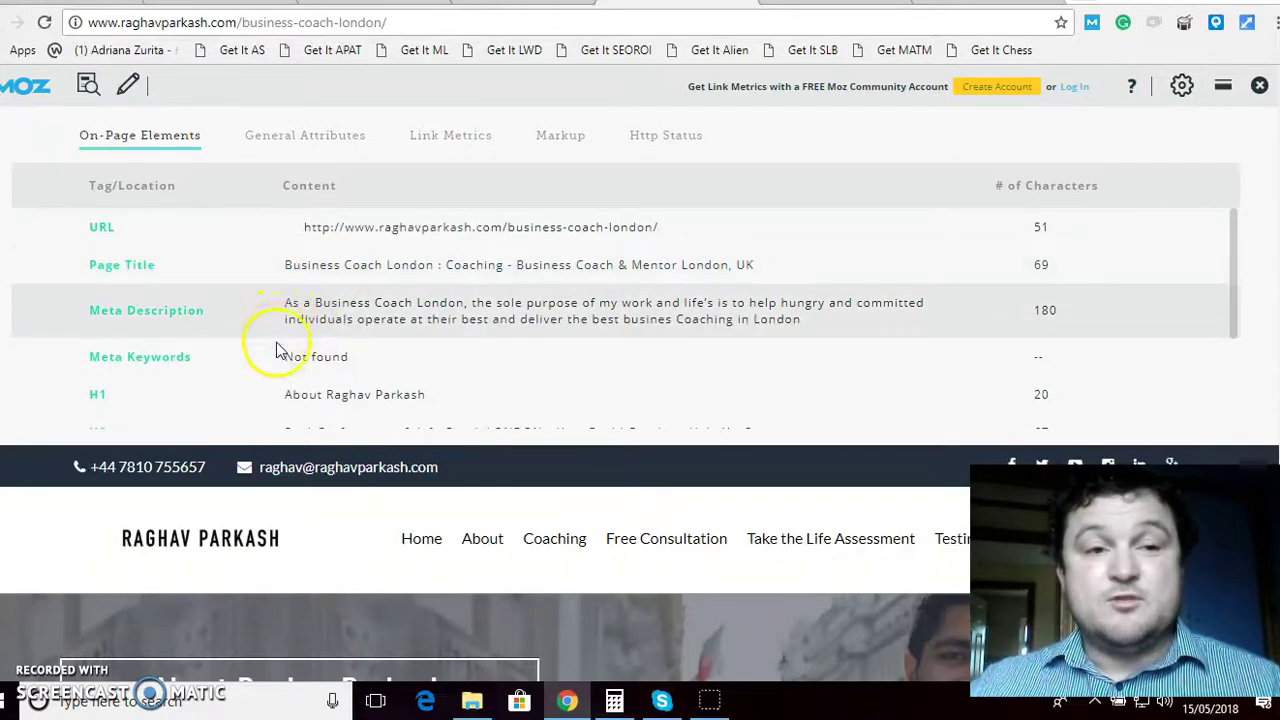
scroll(276, 362, "down", 1)
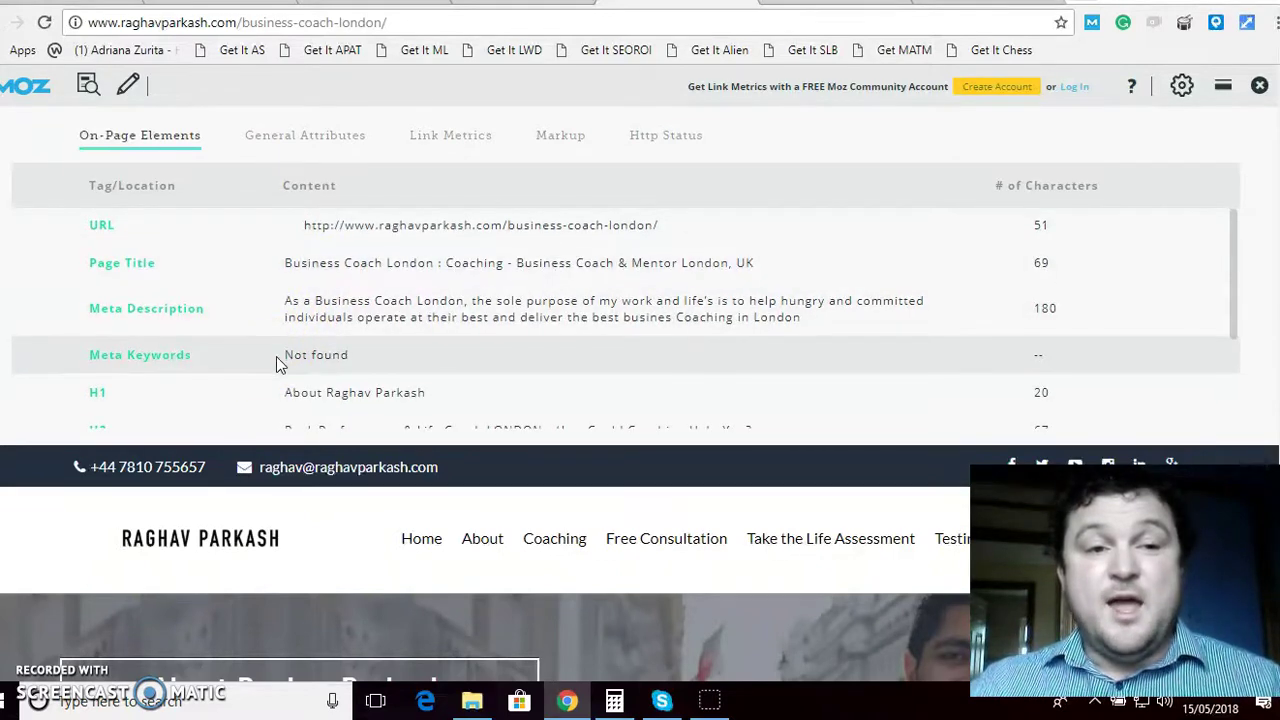
scroll(210, 386, "down", 3)
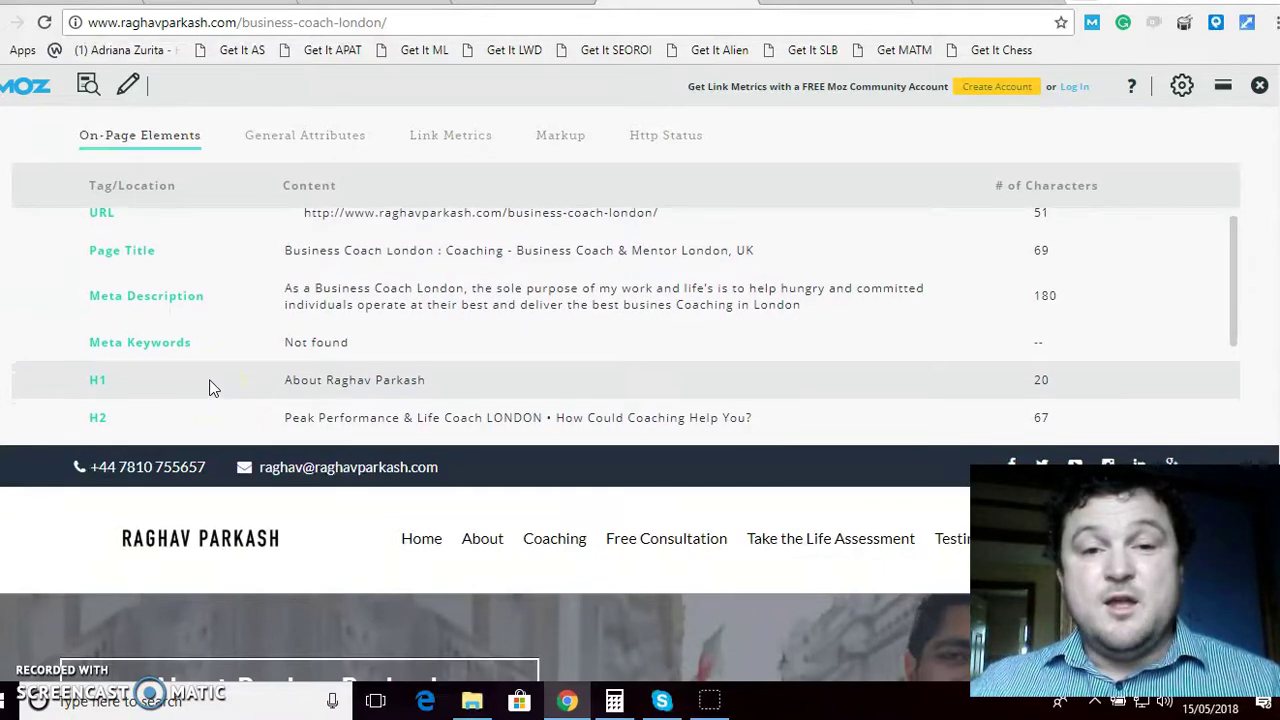
scroll(210, 378, "down", 1)
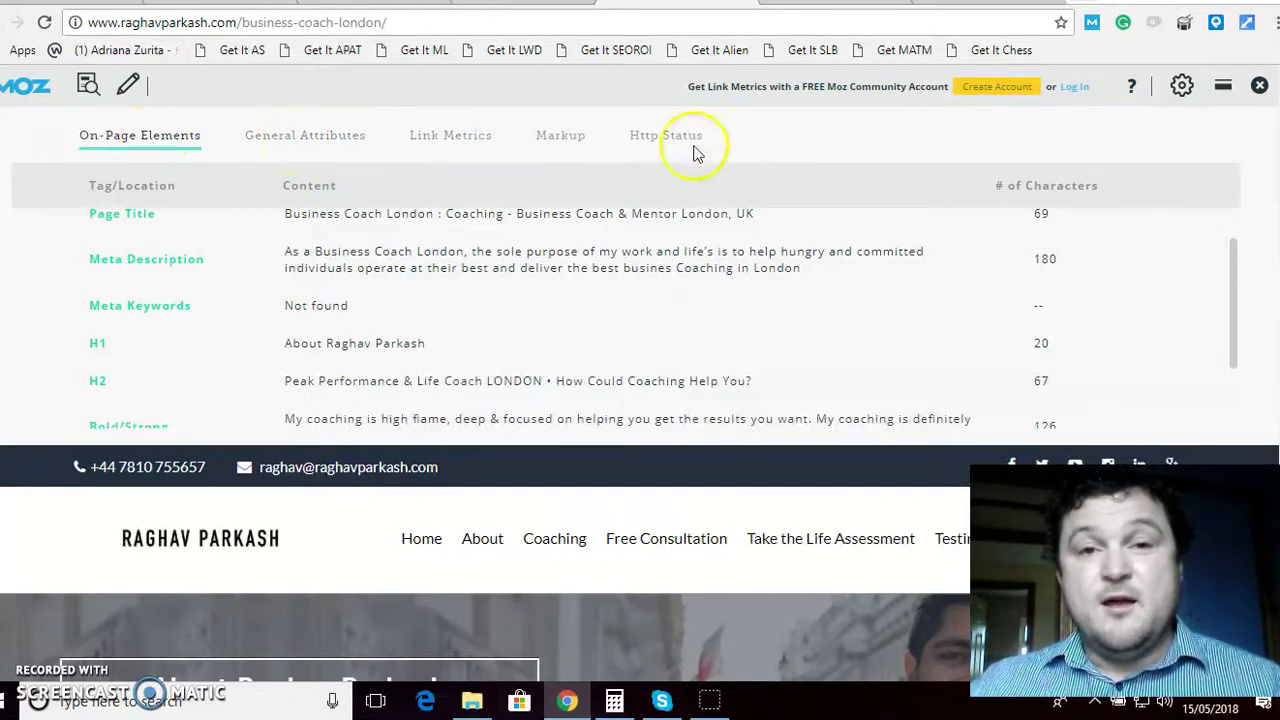
scroll(225, 290, "down", 1)
scroll(226, 288, "up", 1)
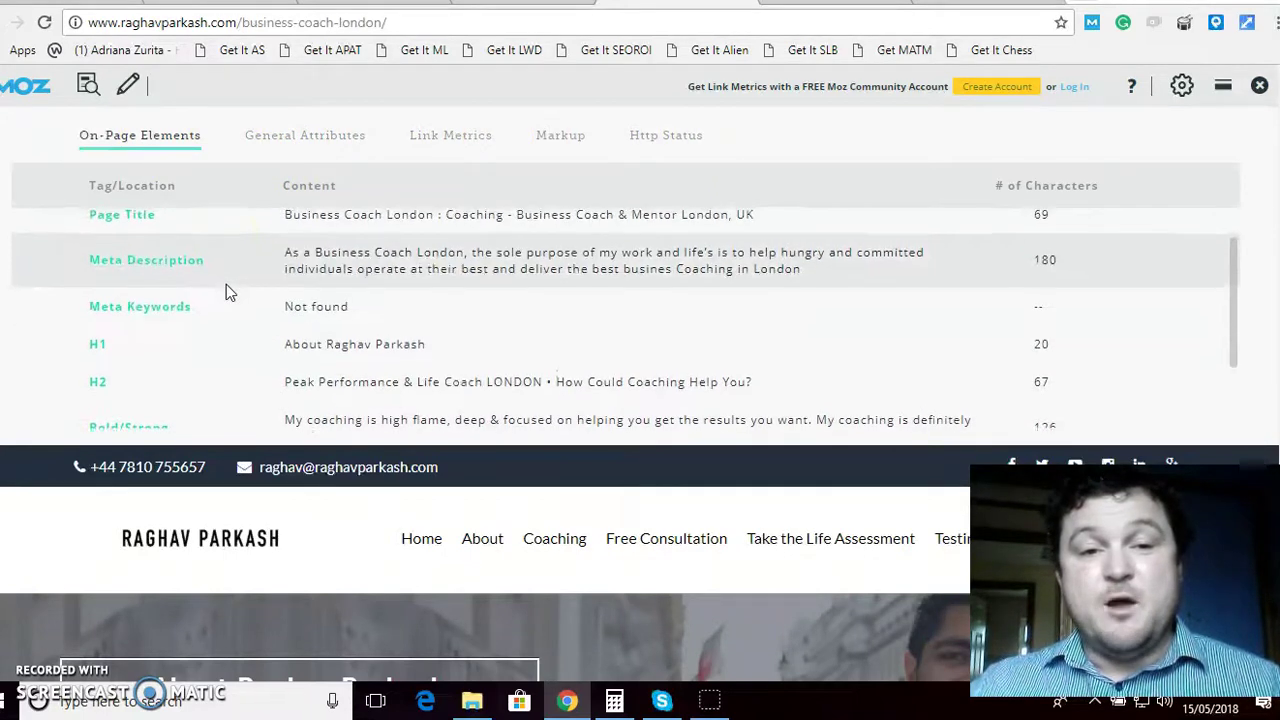
scroll(226, 282, "up", 2)
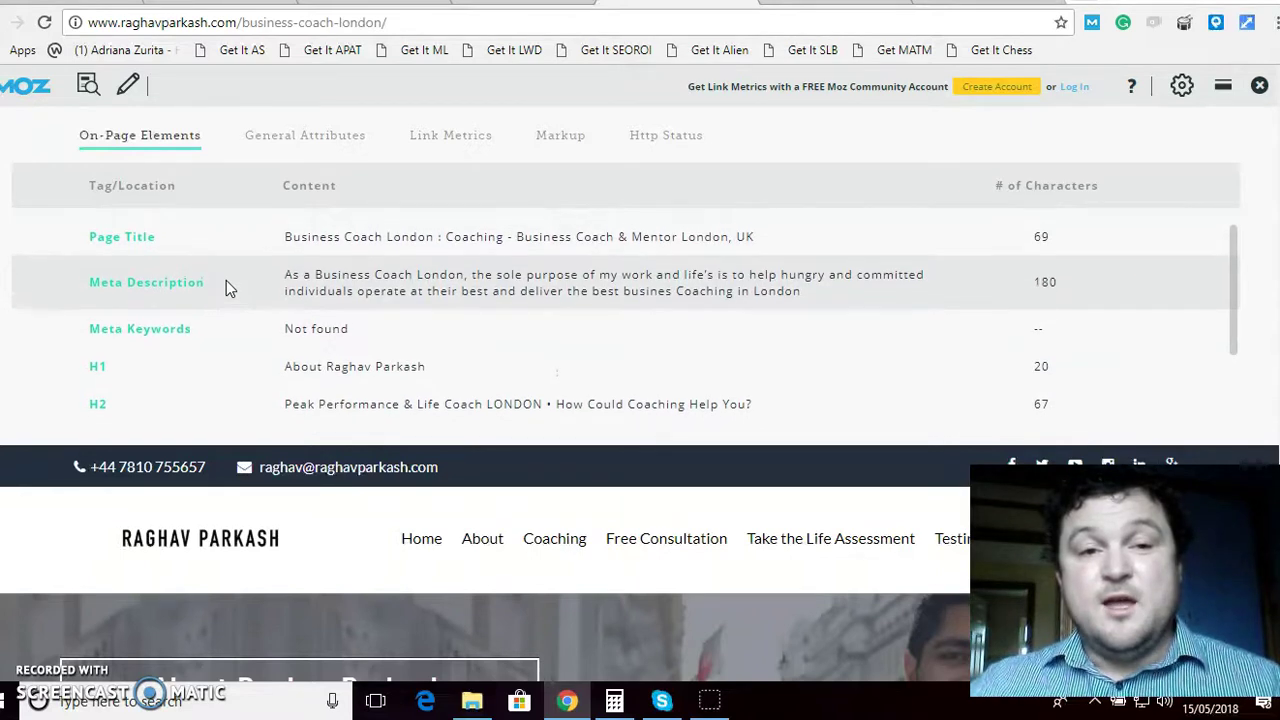
scroll(226, 288, "up", 1)
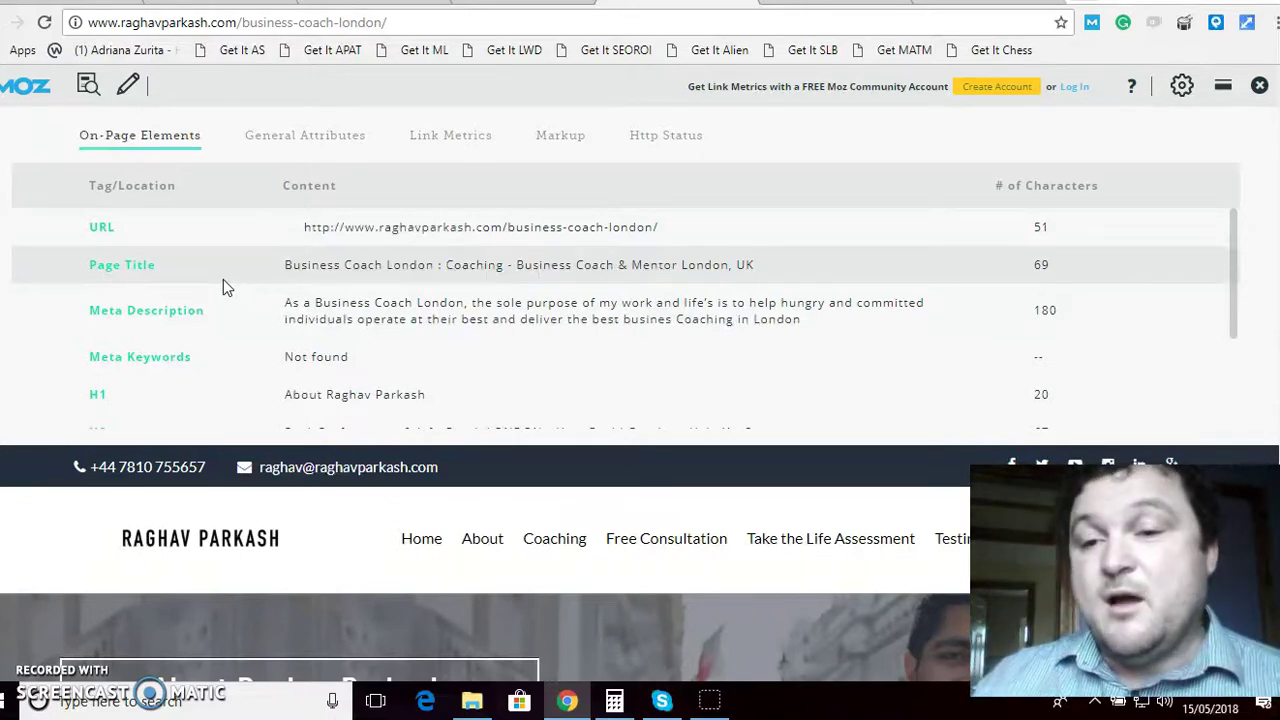
Highlight the keyword phrases "Business Coach London", "Coaching" and "Business Coach & Mentor" one after another in the page title.
left_click(146, 266)
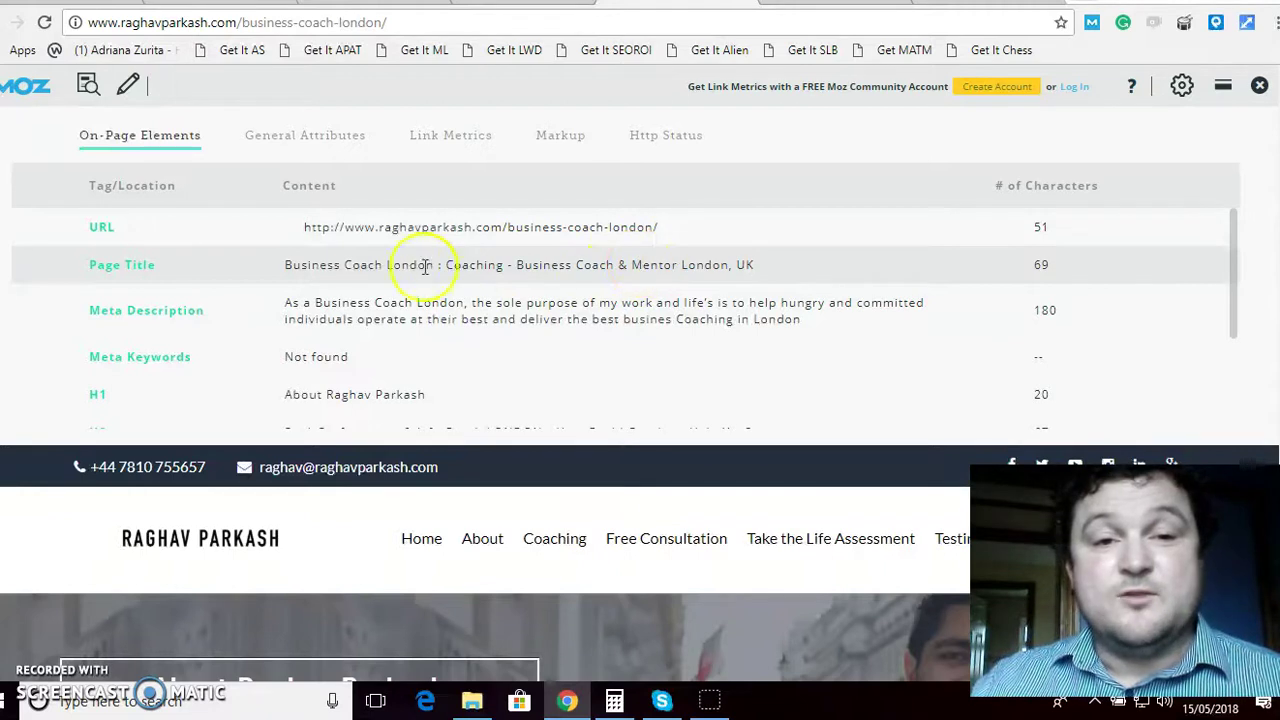
left_click_drag(437, 265, 284, 272)
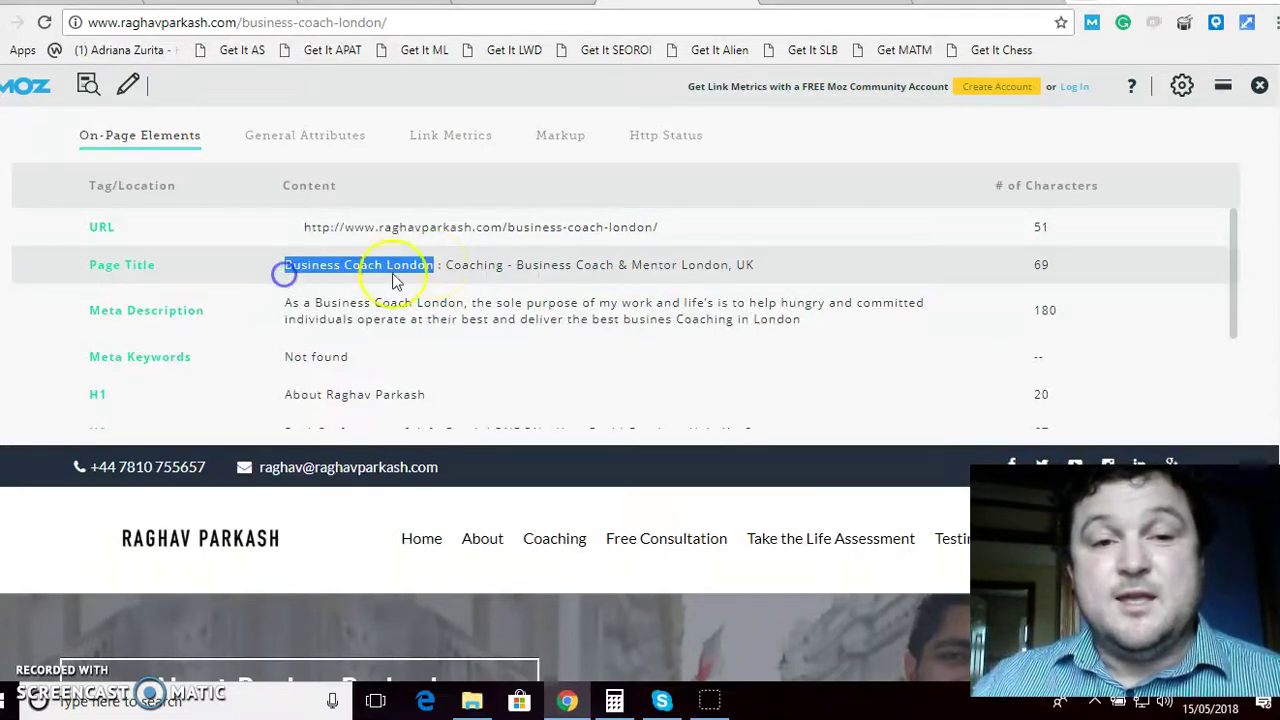
double_click(470, 265)
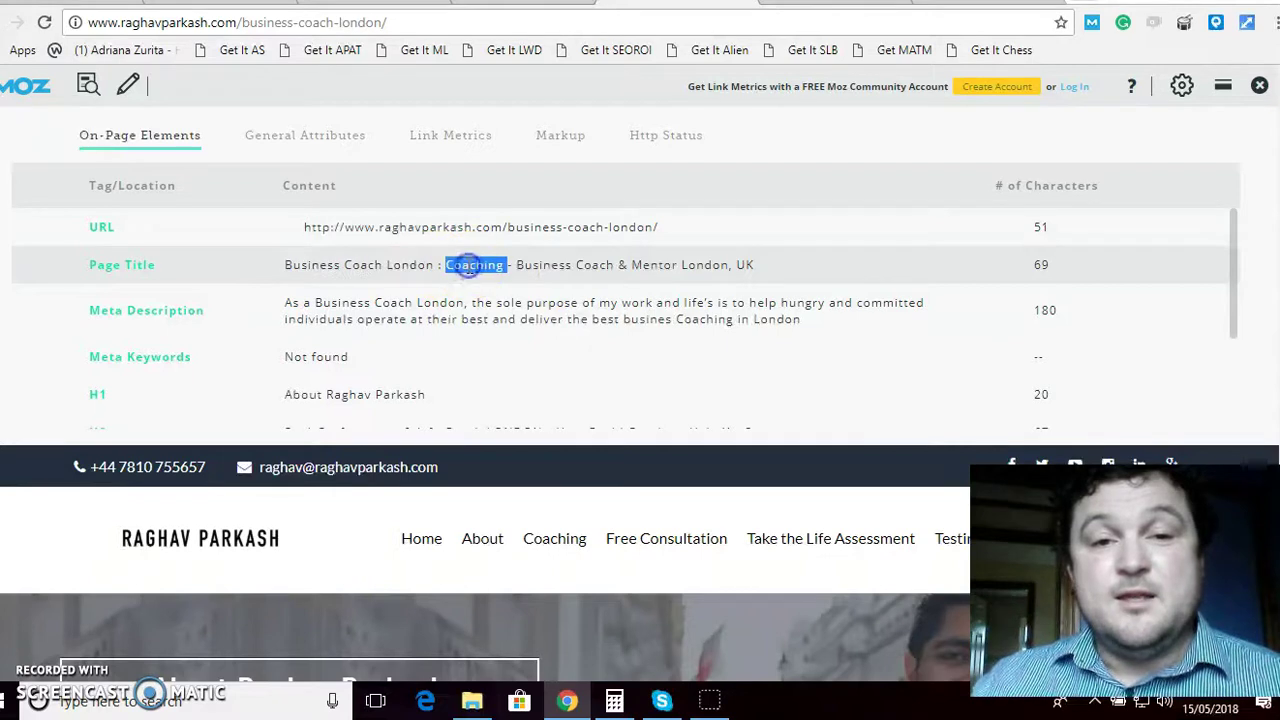
left_click(518, 264)
left_click_drag(518, 264, 676, 265)
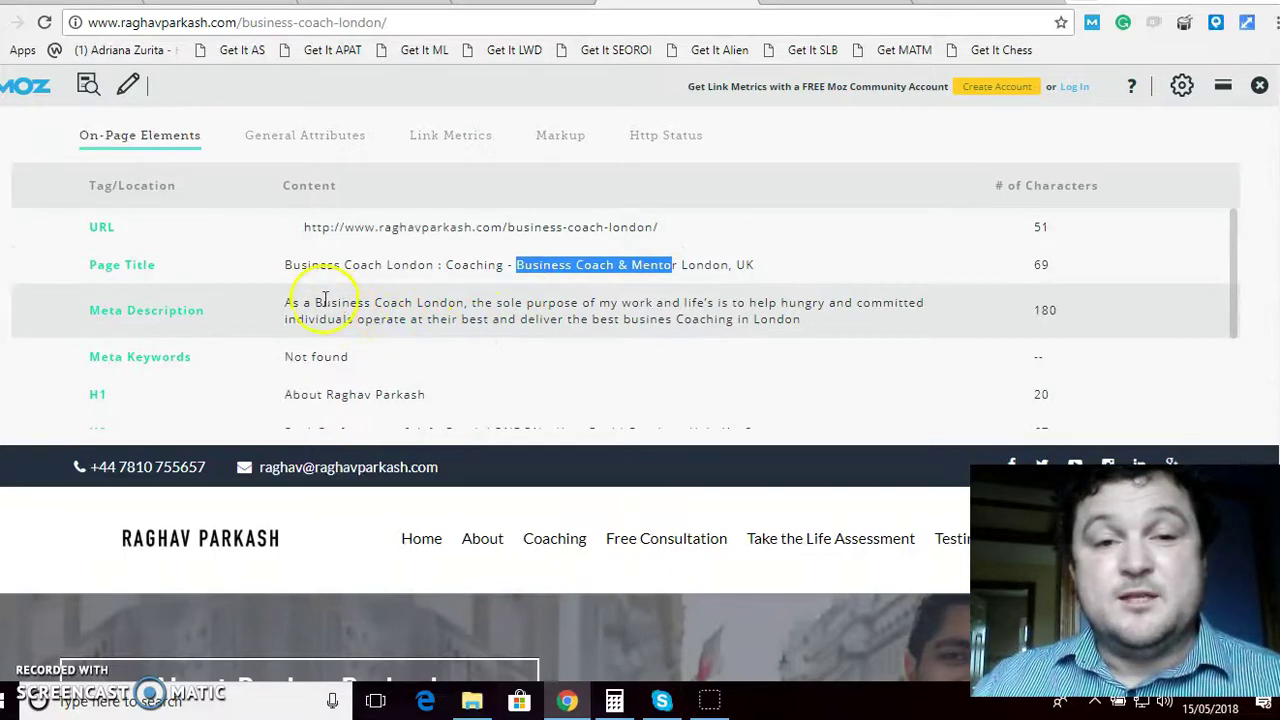
Compare the phrase "Business Coach London" in the meta description and the page title by highlighting it in each.
left_click_drag(318, 302, 466, 303)
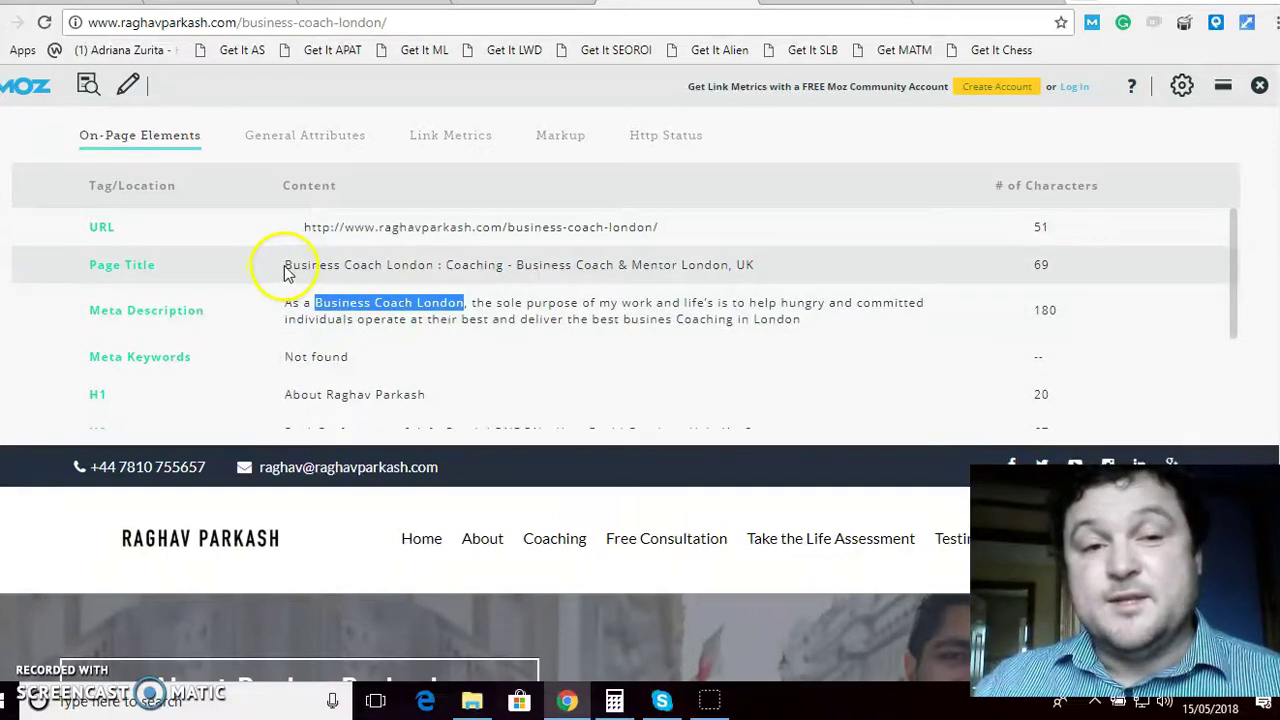
left_click_drag(285, 266, 424, 268)
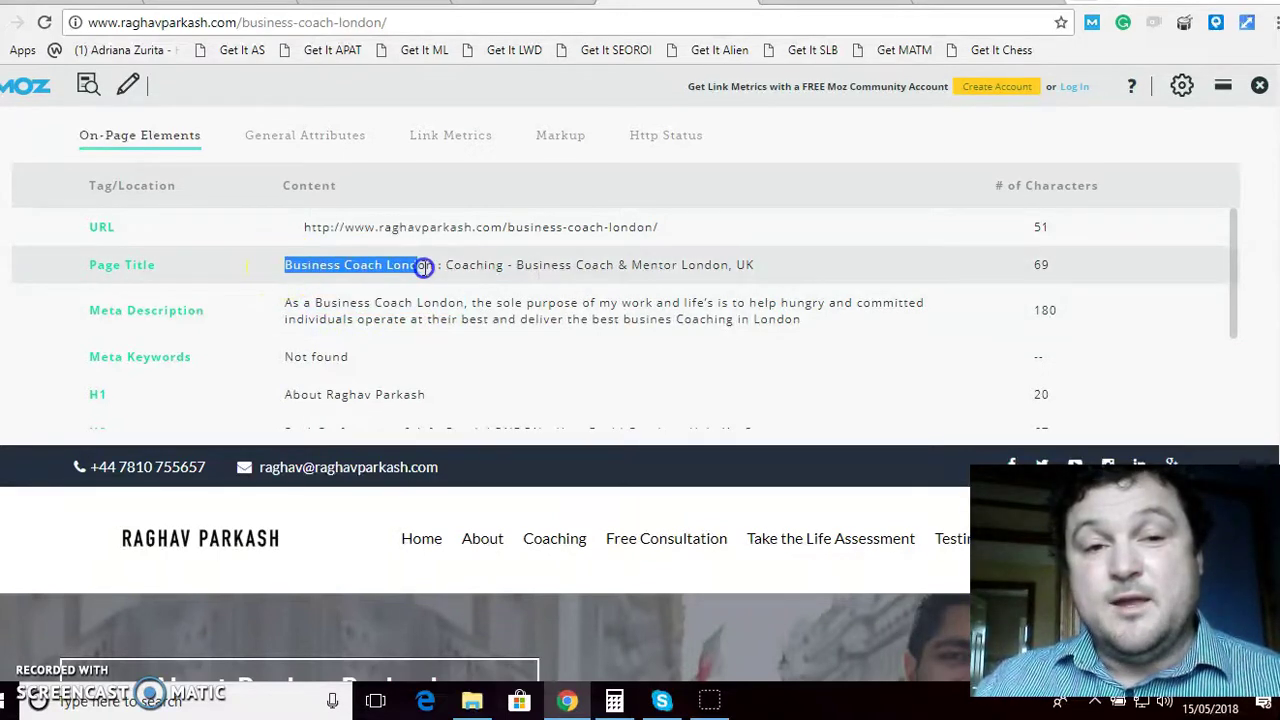
left_click_drag(315, 303, 464, 305)
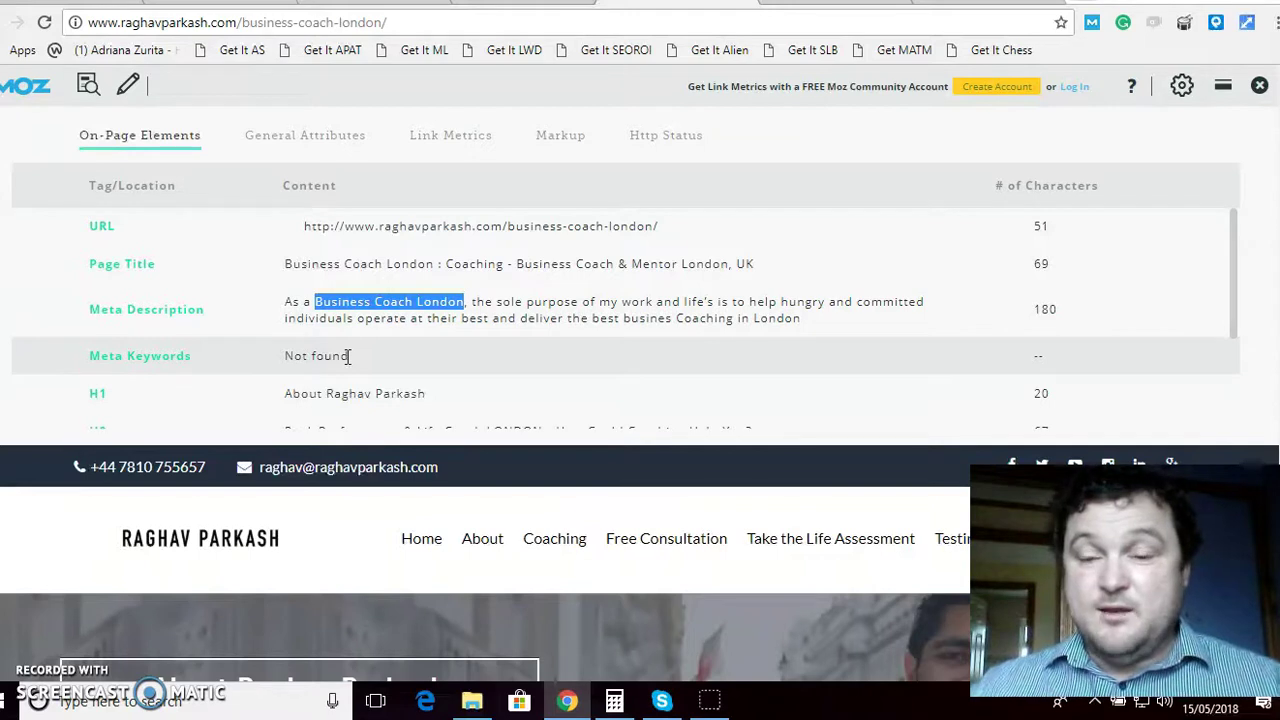
Examine the meta keywords, H1, H2 and bold text entries among the on-page elements.
scroll(340, 362, "down", 1)
scroll(340, 366, "down", 1)
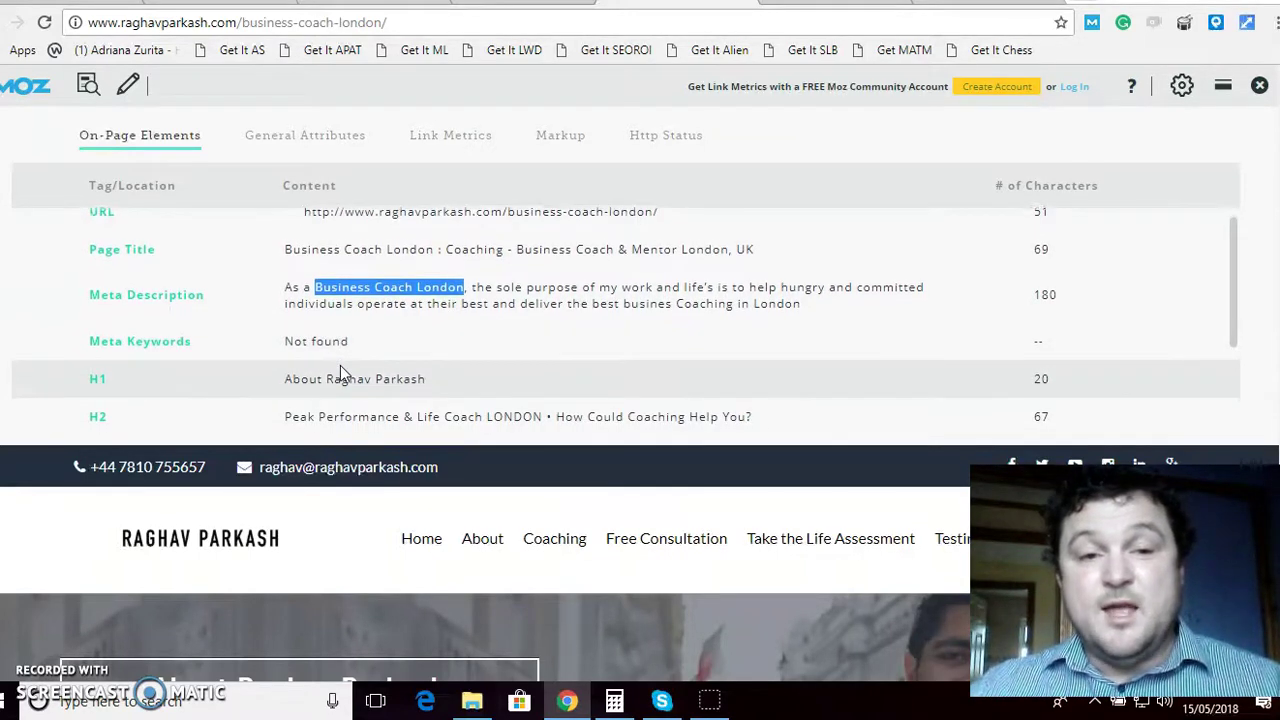
scroll(342, 365, "down", 1)
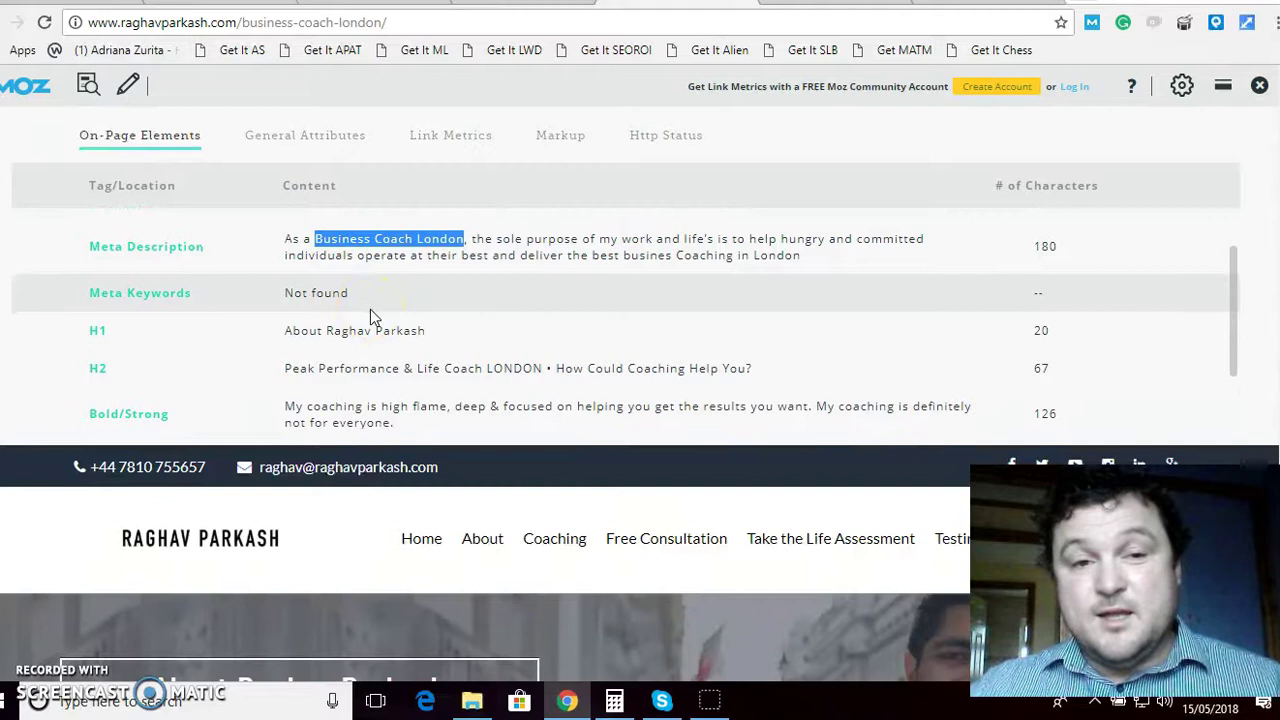
Highlight the phrases "Coach LONDON", "Life Coach LONDON" and "How Could Coaching Help You?" one after another in the H2 entry.
scroll(370, 316, "down", 1)
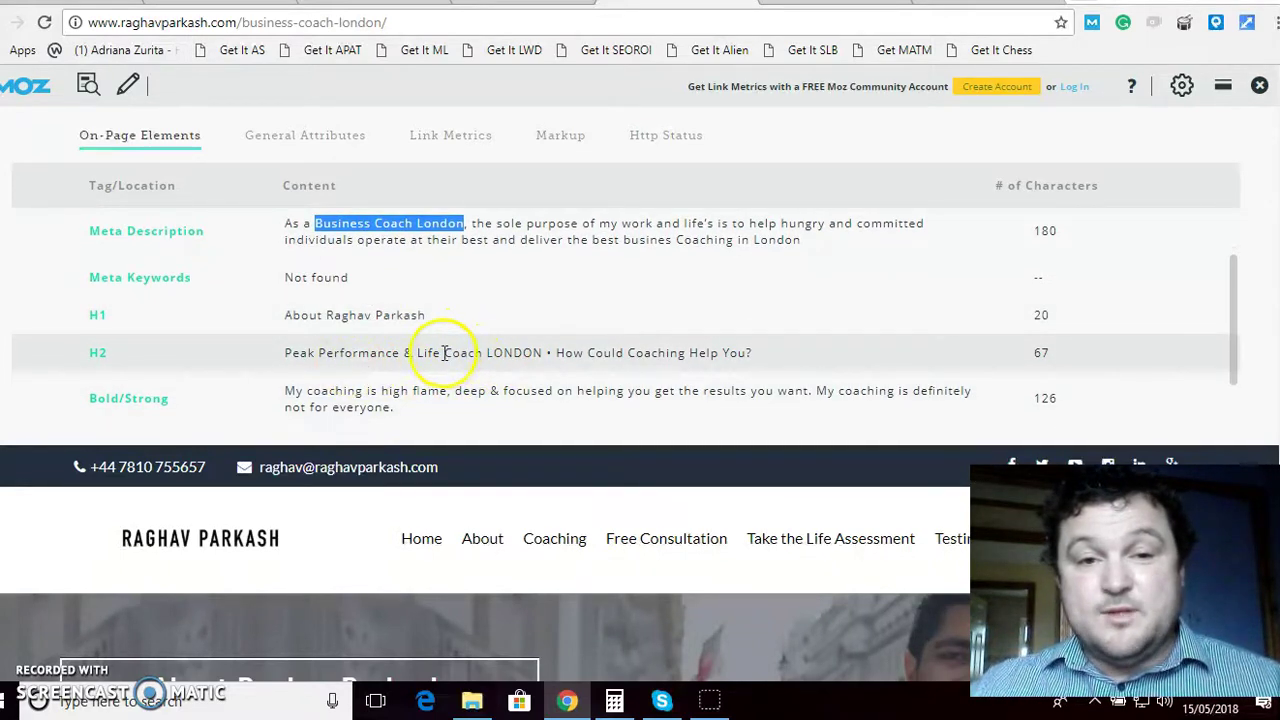
left_click_drag(443, 353, 542, 352)
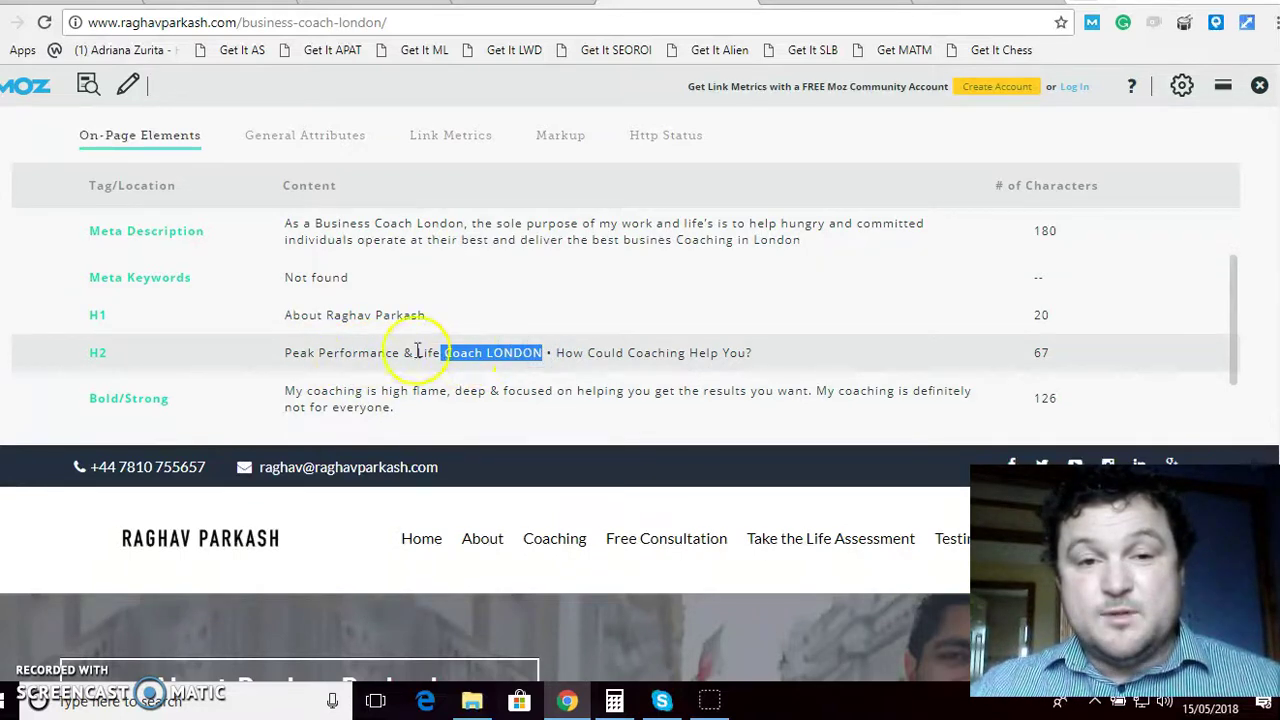
left_click_drag(416, 352, 545, 352)
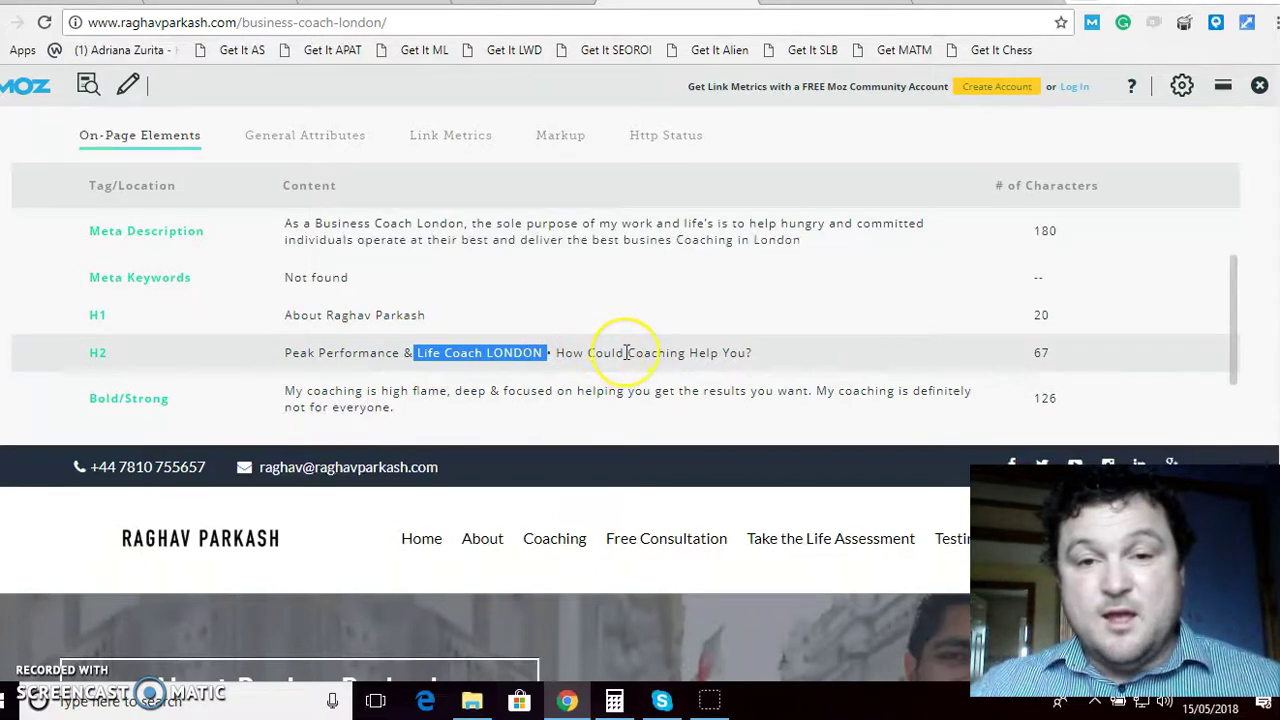
left_click_drag(553, 352, 752, 352)
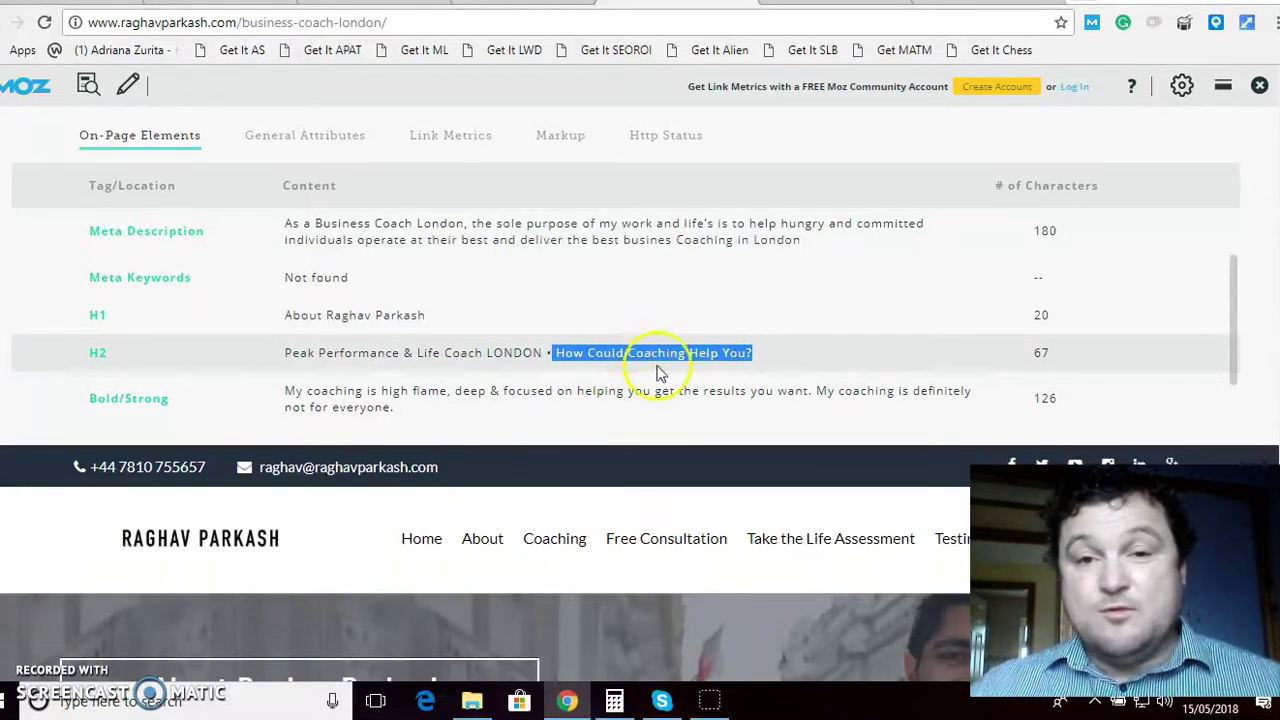
Highlight the full H1 entry and the complete Bold/Strong text among the on-page elements.
scroll(387, 346, "down", 1)
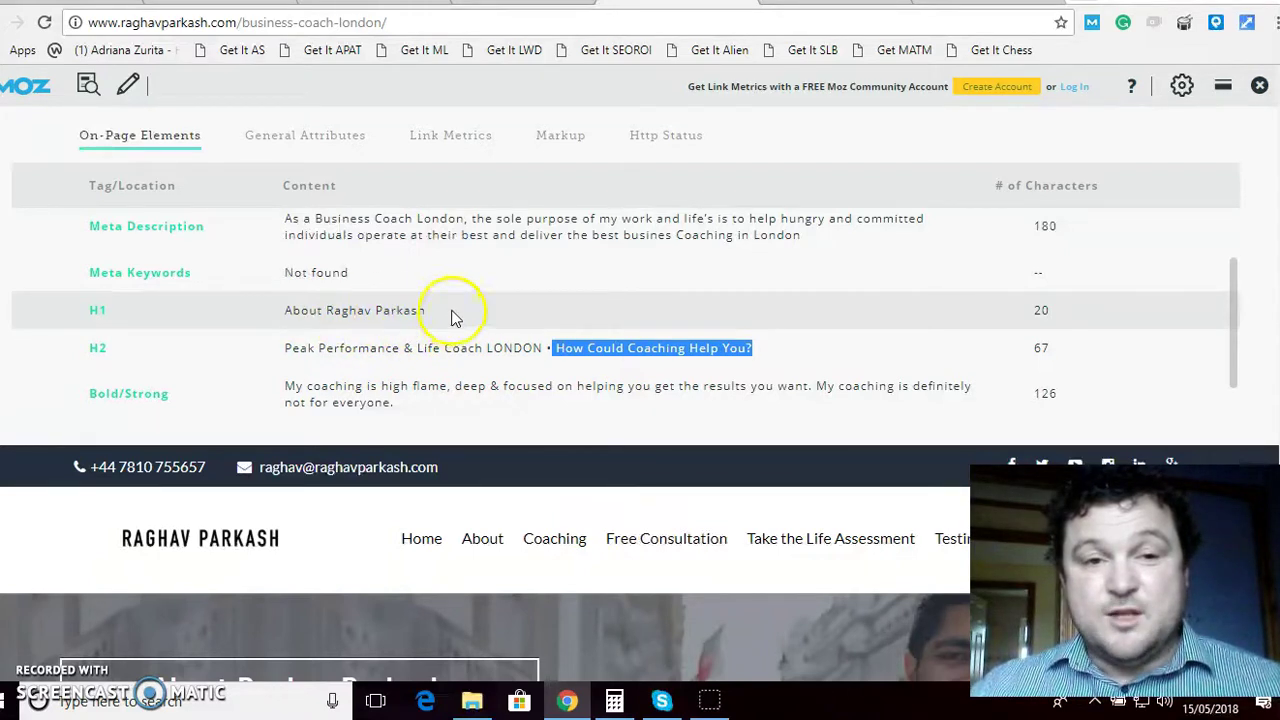
left_click_drag(425, 310, 286, 311)
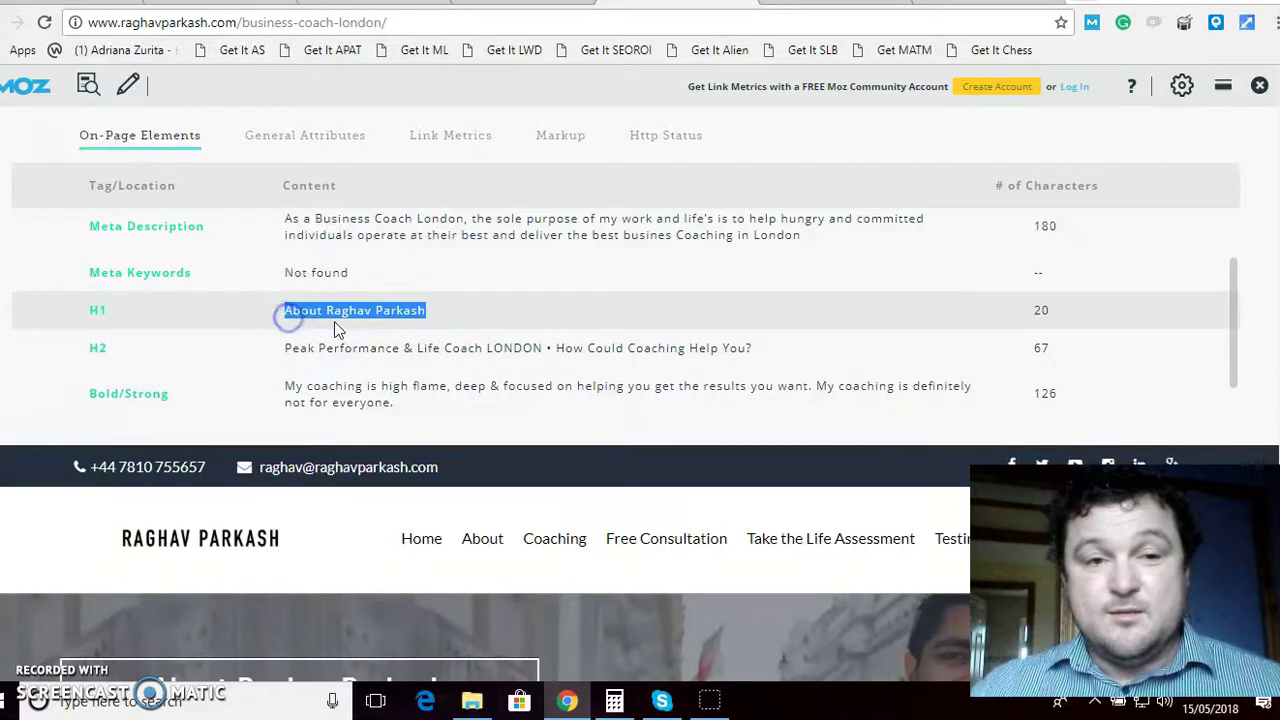
scroll(338, 328, "down", 1)
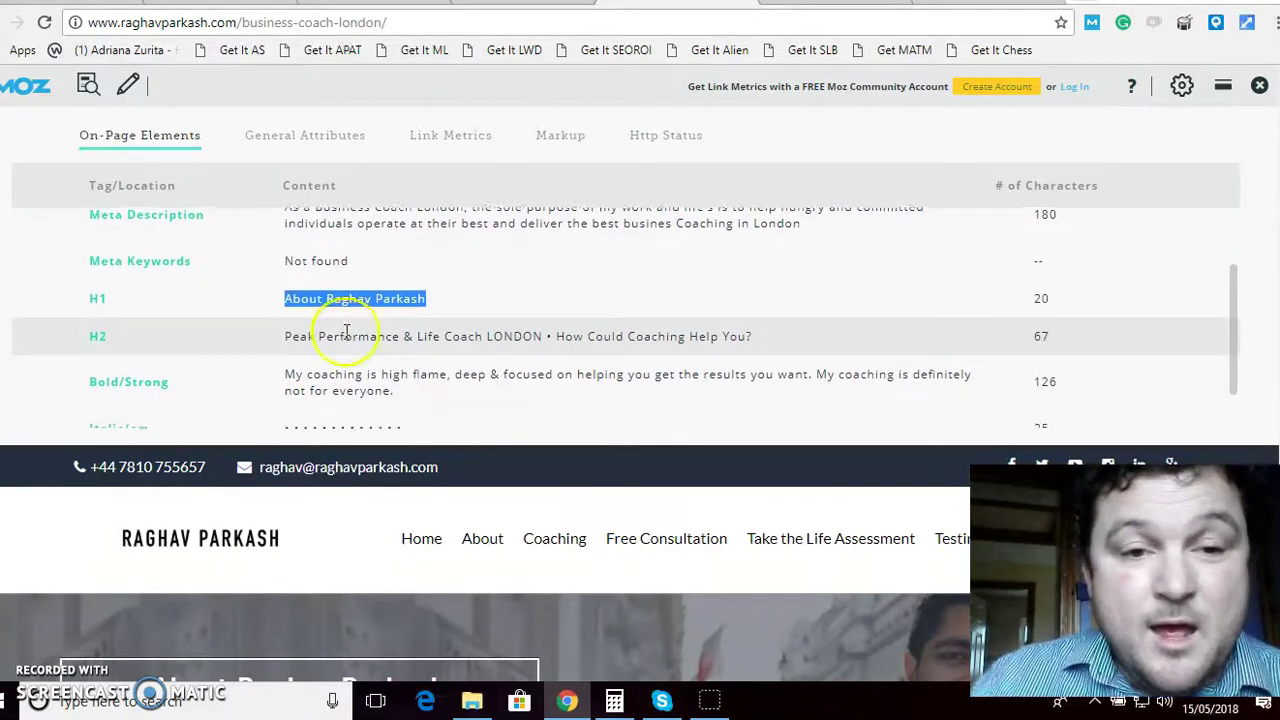
scroll(385, 380, "down", 2)
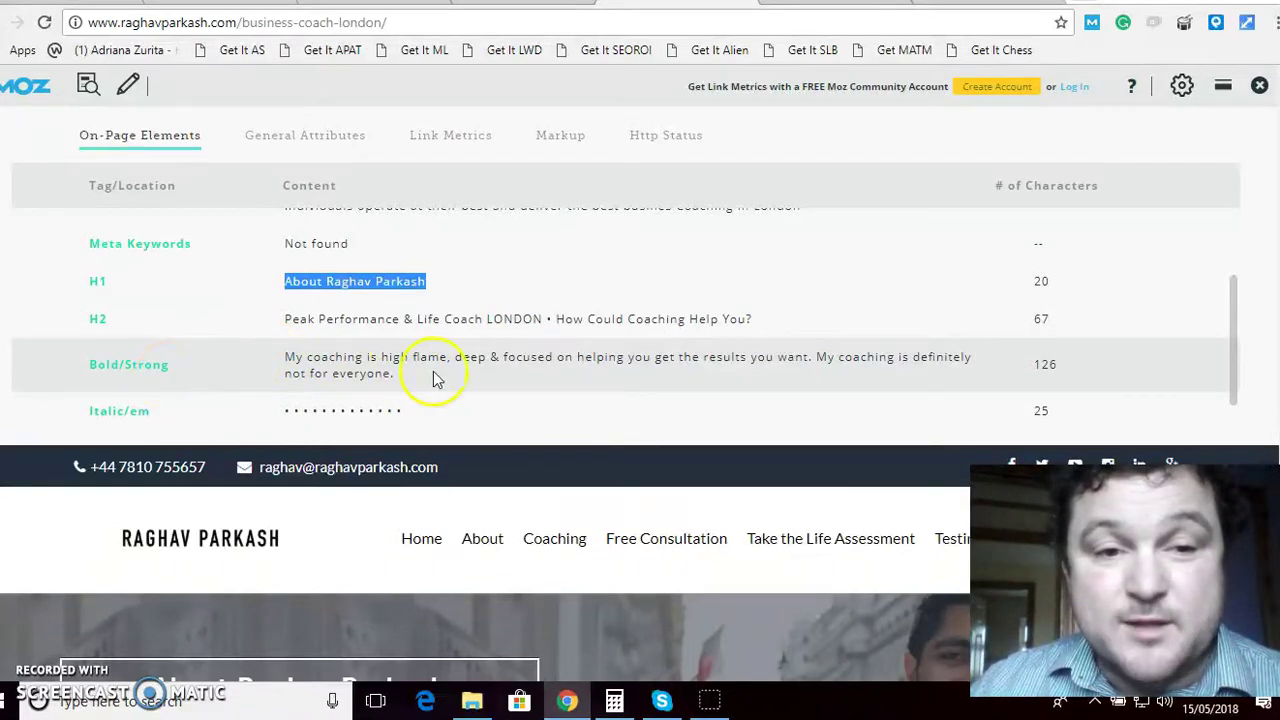
left_click_drag(408, 375, 292, 357)
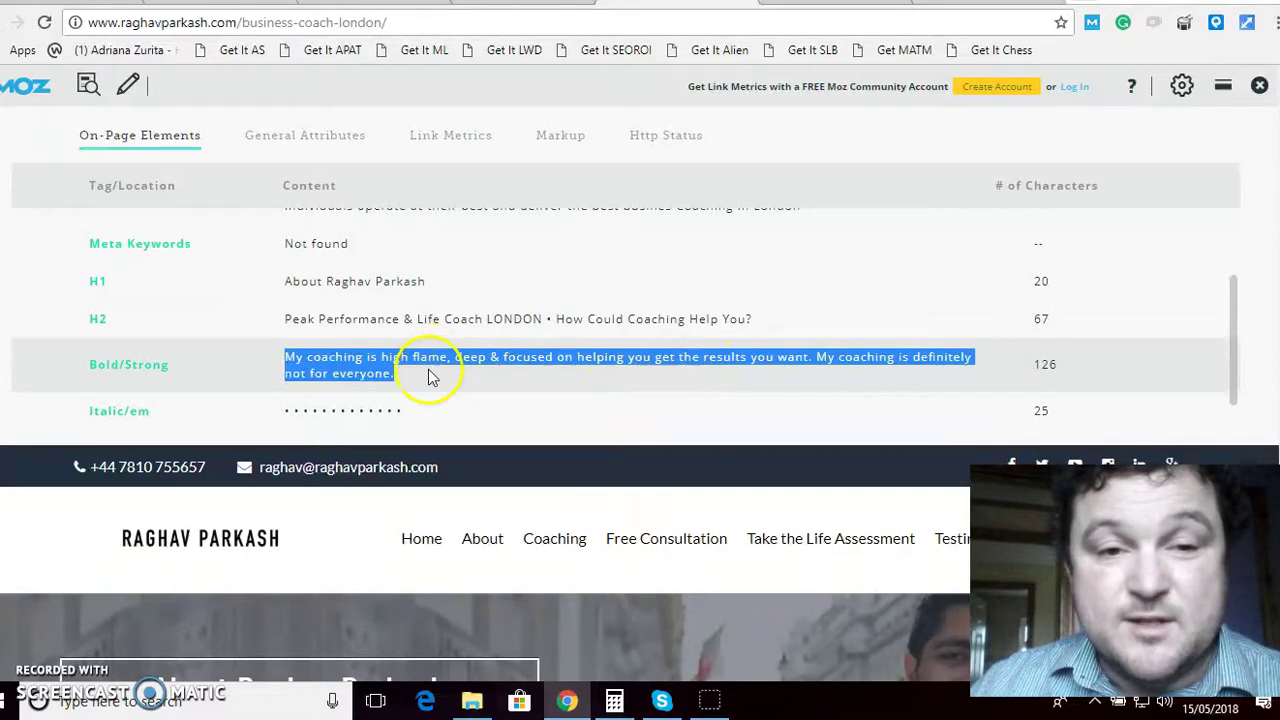
Highlight the keyword phrases "Business coach london" and "business coaching london" one after the other in the Alt Text entry.
scroll(424, 382, "down", 1)
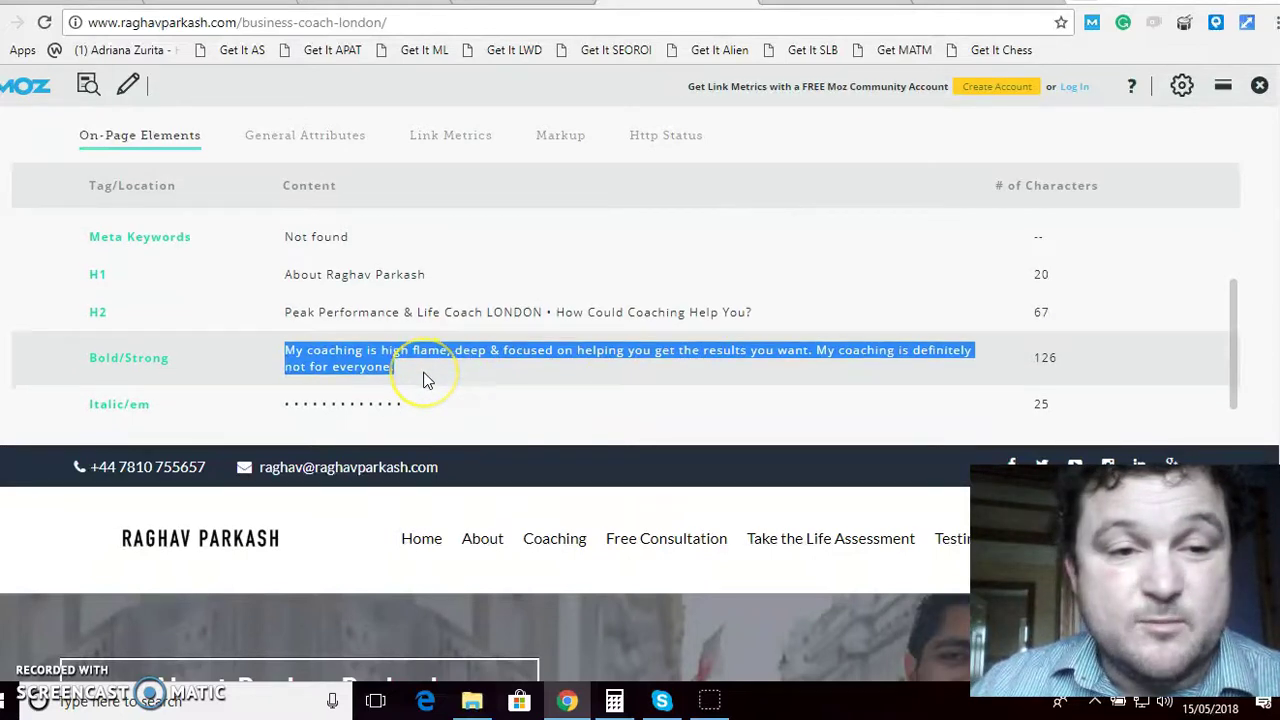
scroll(424, 380, "down", 1)
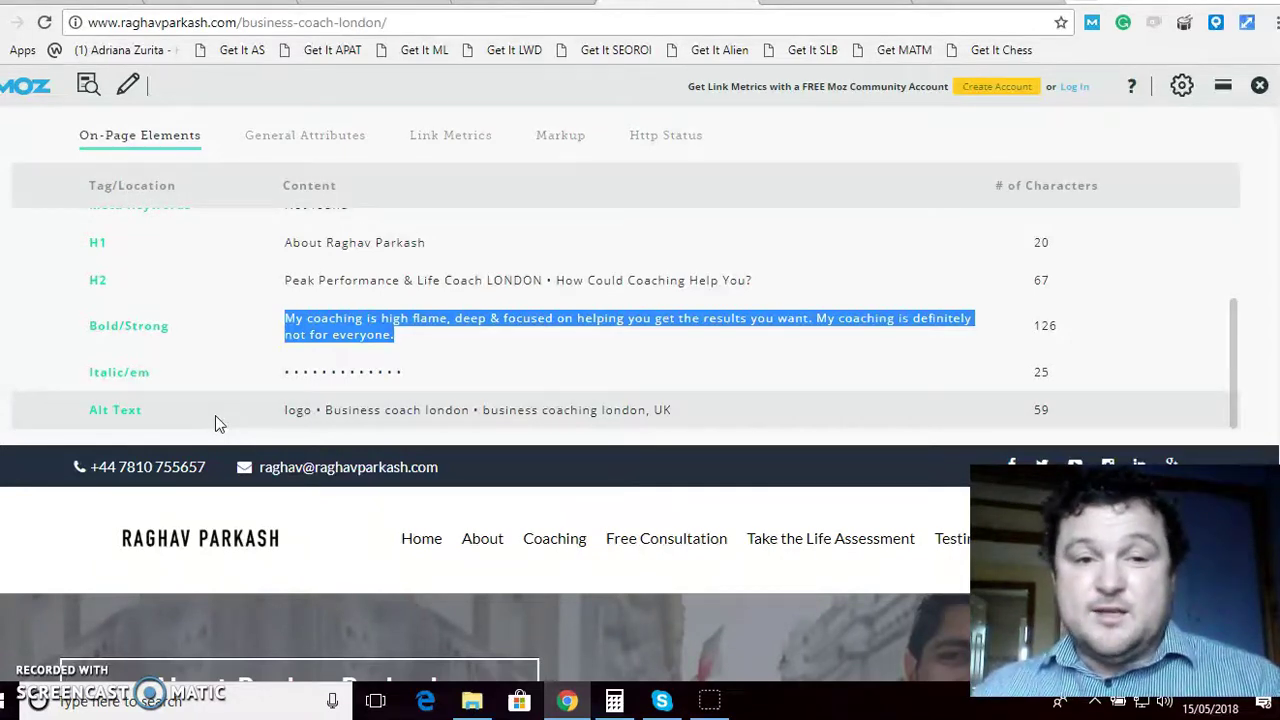
left_click_drag(325, 409, 467, 410)
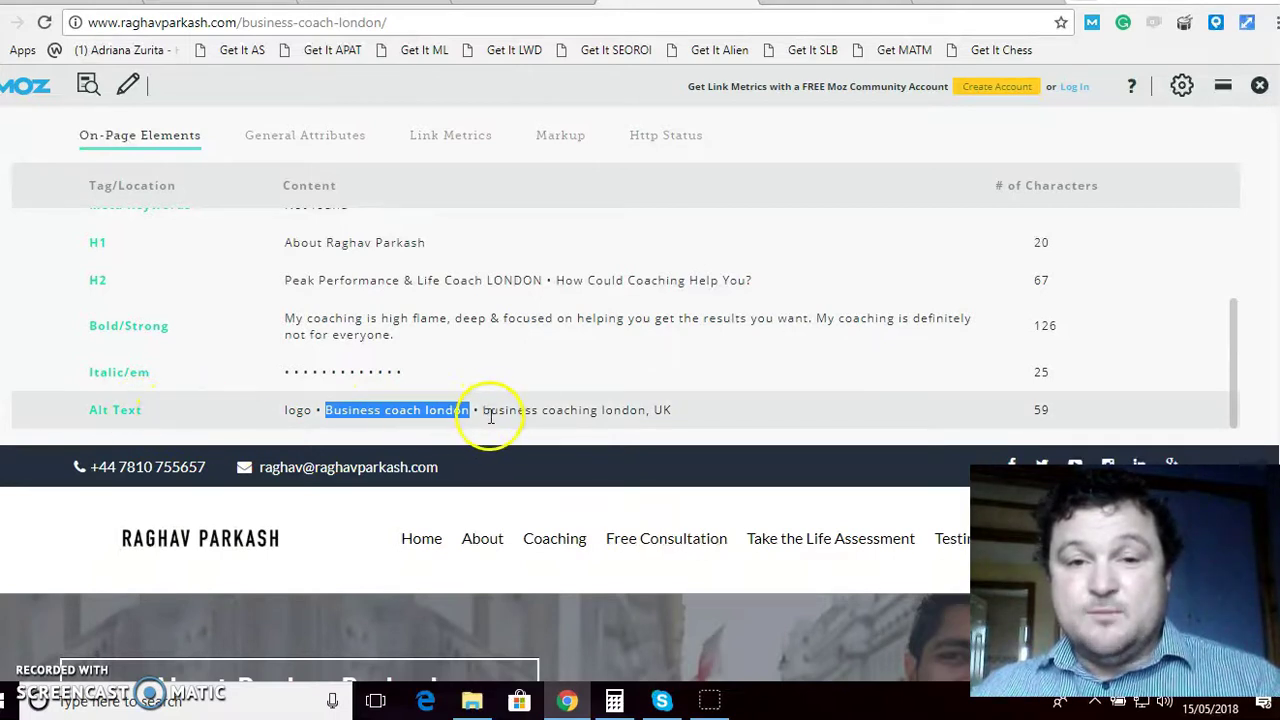
left_click_drag(481, 410, 645, 411)
scroll(640, 458, "down", 3)
scroll(640, 458, "up", 3)
scroll(640, 458, "down", 3)
scroll(638, 455, "up", 2)
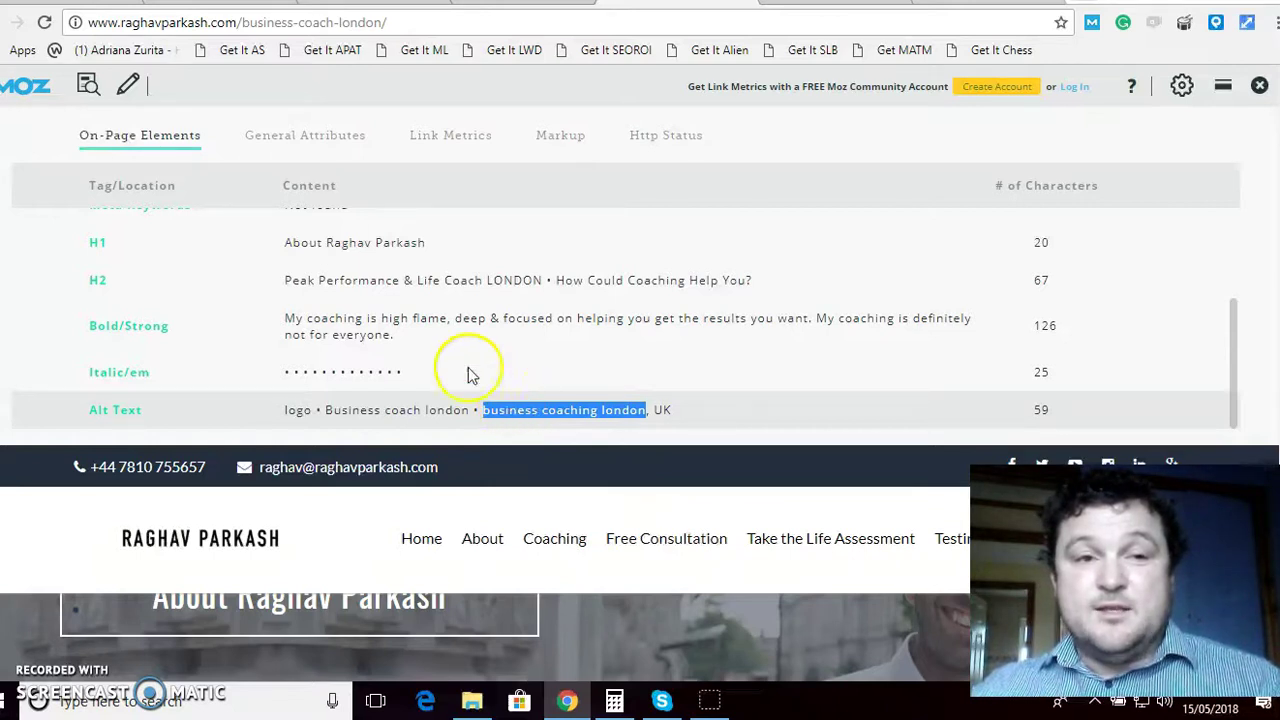
Close the page analysis and open the website's Free Consultation page.
left_click(90, 87)
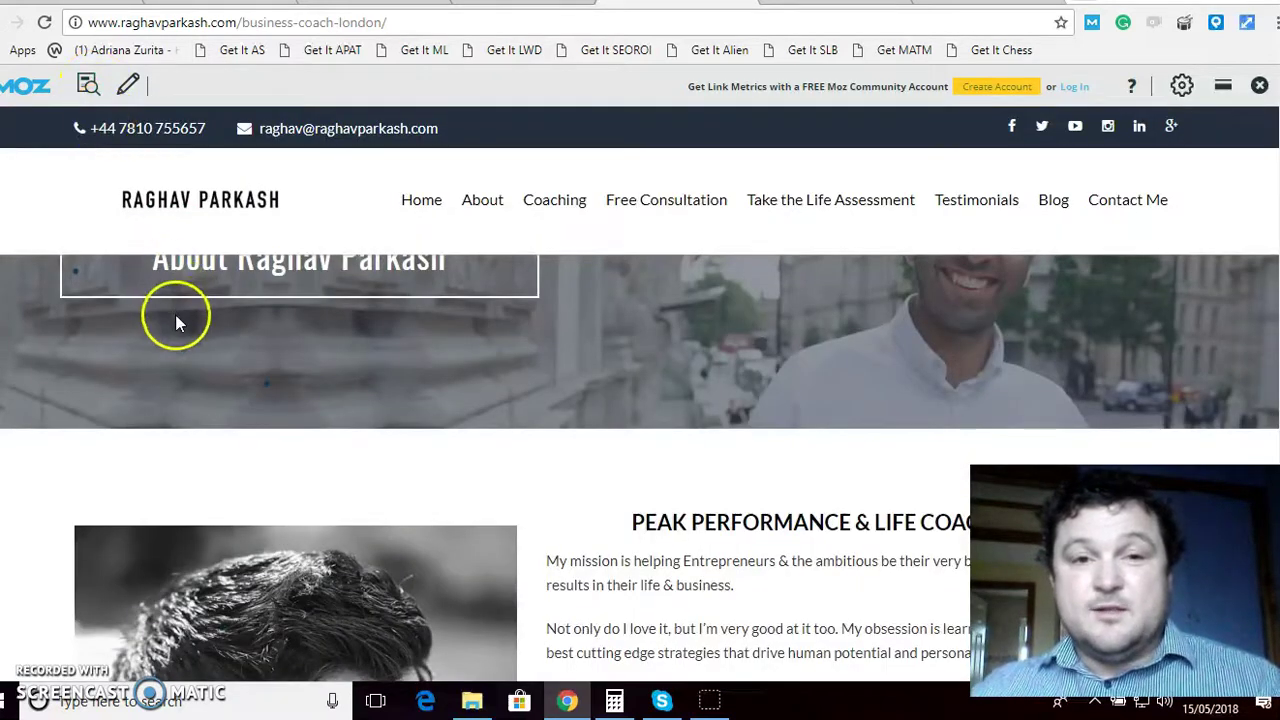
scroll(176, 317, "down", 2)
scroll(182, 324, "up", 3)
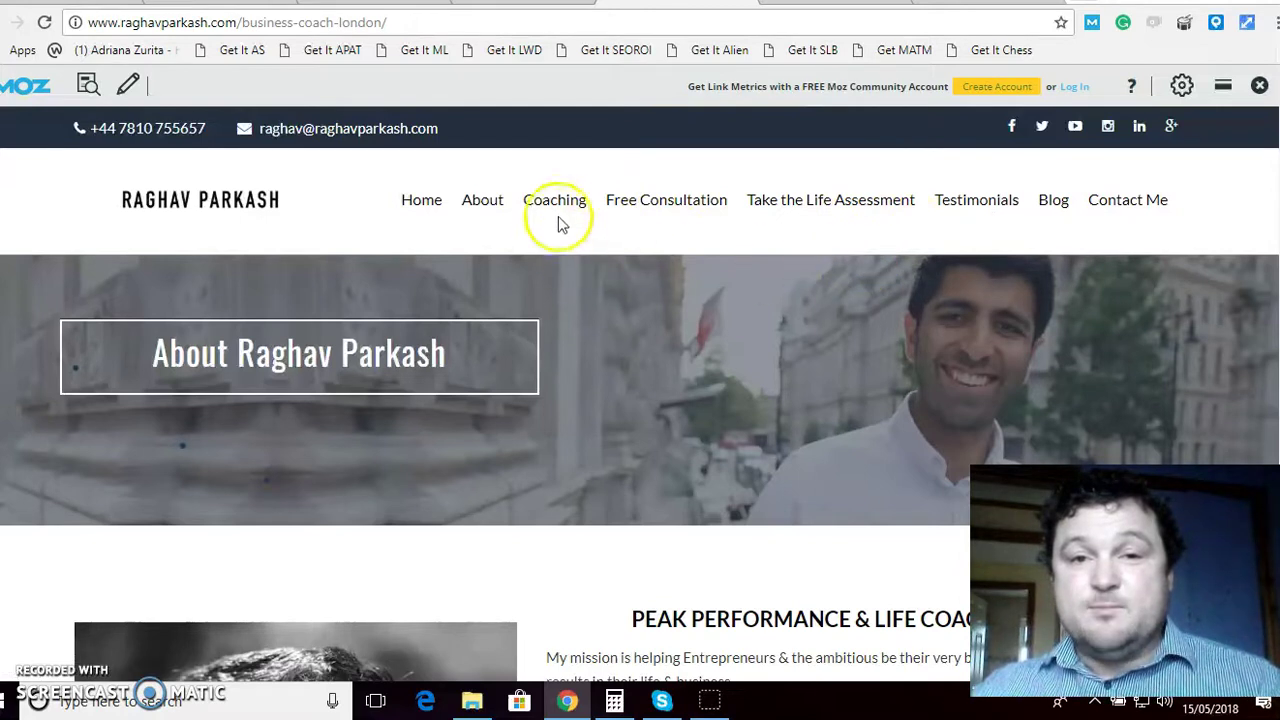
left_click(652, 204)
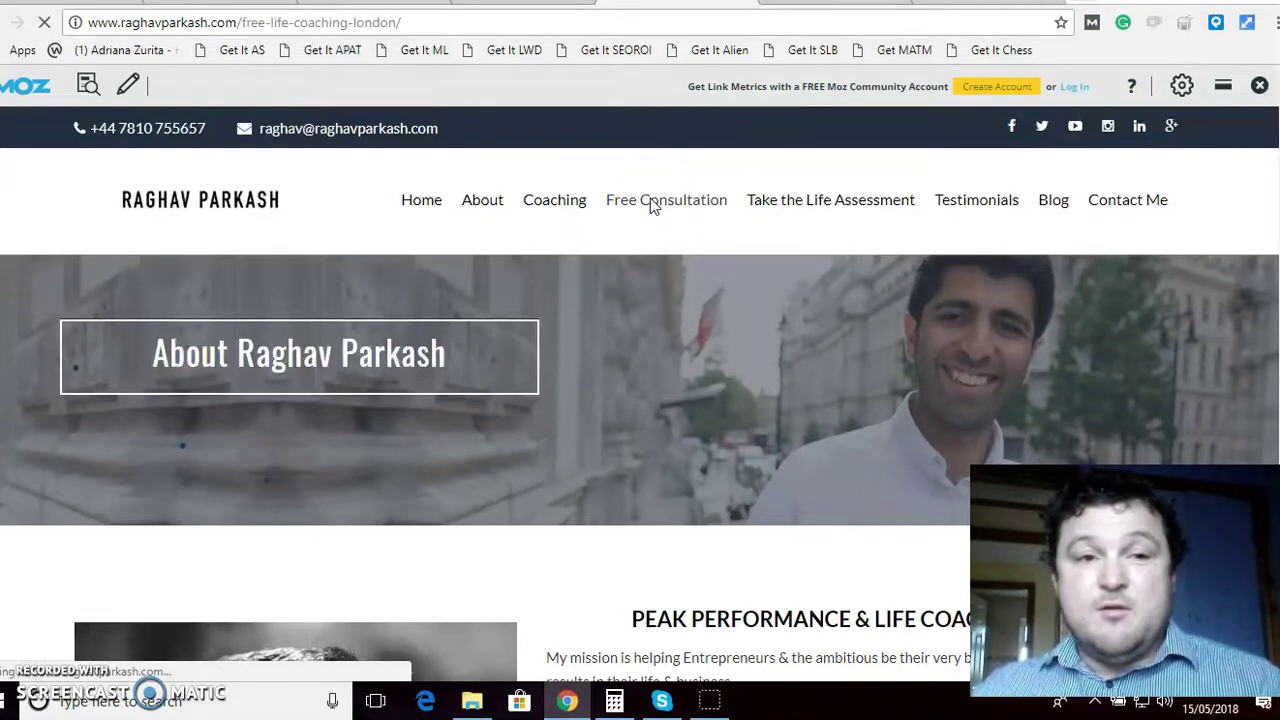
left_click(636, 203)
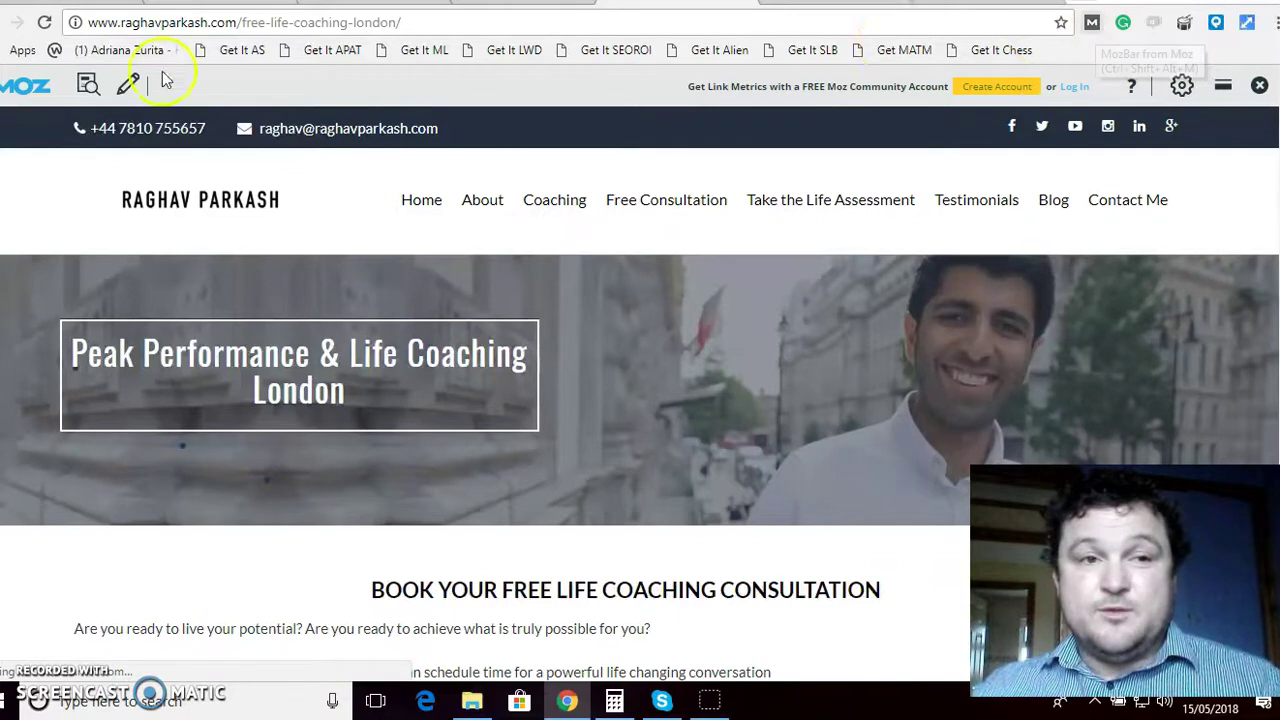
Run the page analysis on the Free Consultation page and highlight "Free Online Life Coaching" in its page title.
left_click(88, 86)
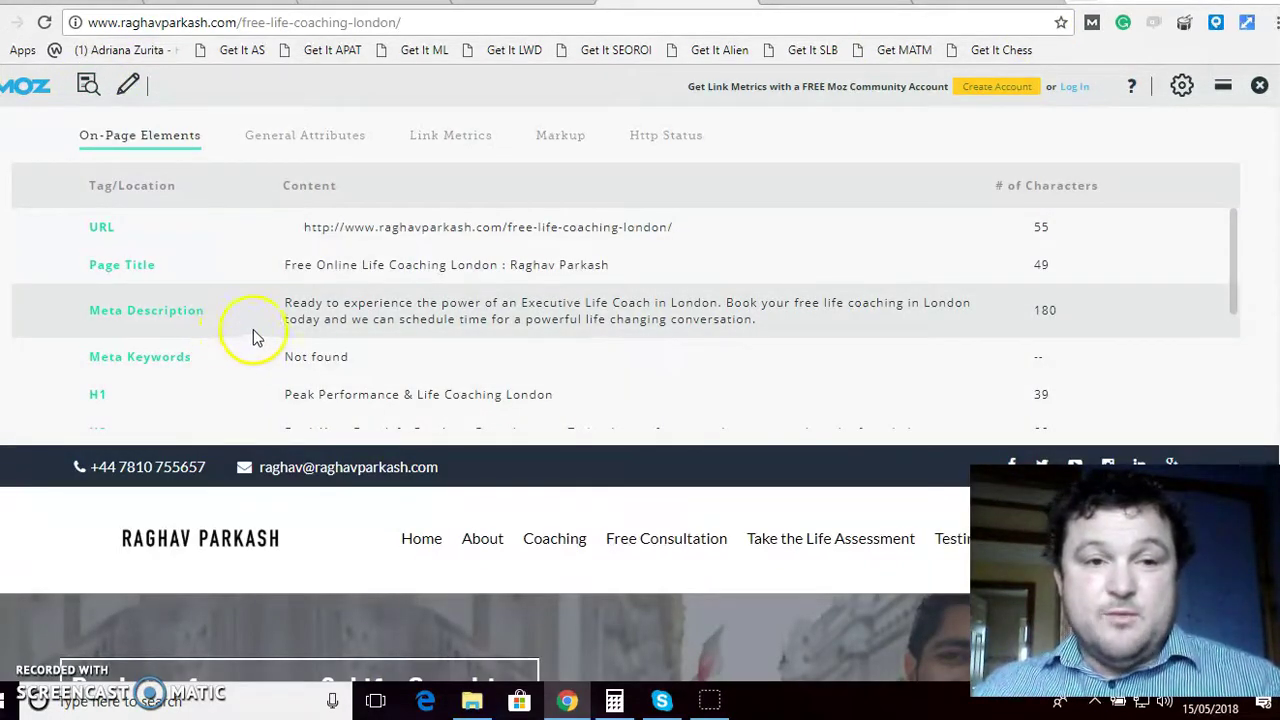
left_click(448, 264)
left_click_drag(448, 264, 283, 266)
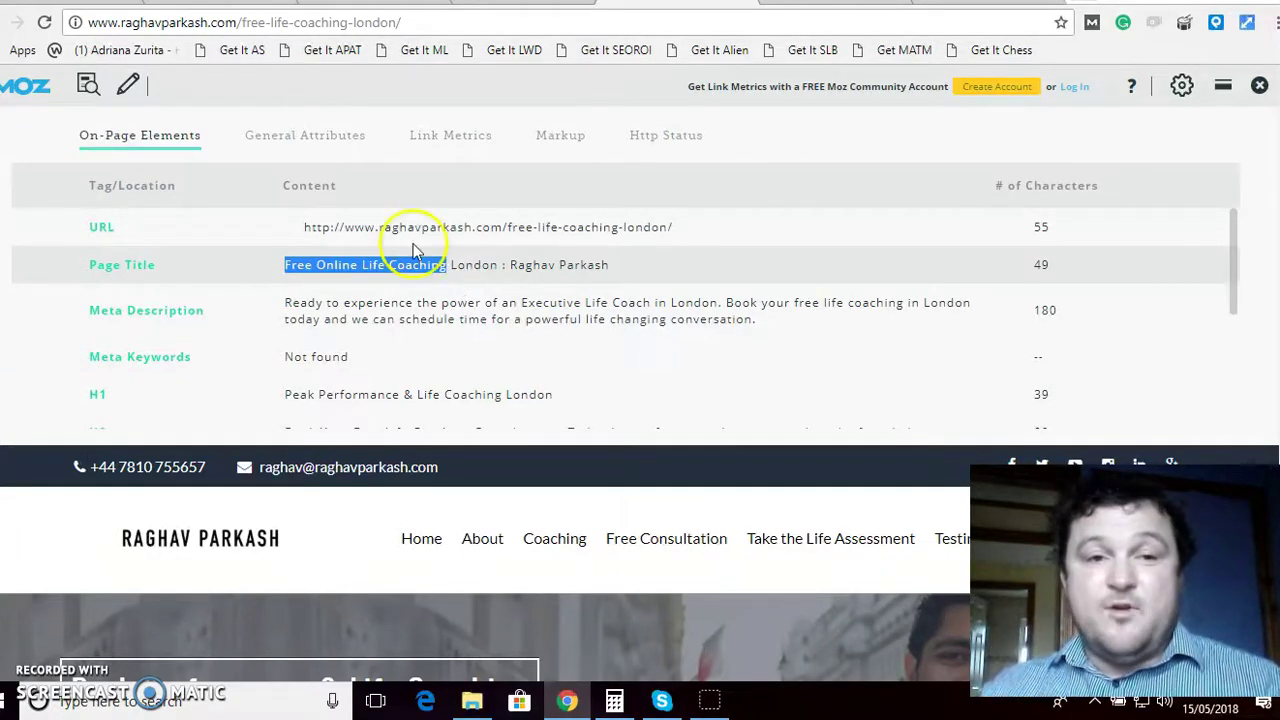
left_click(449, 264)
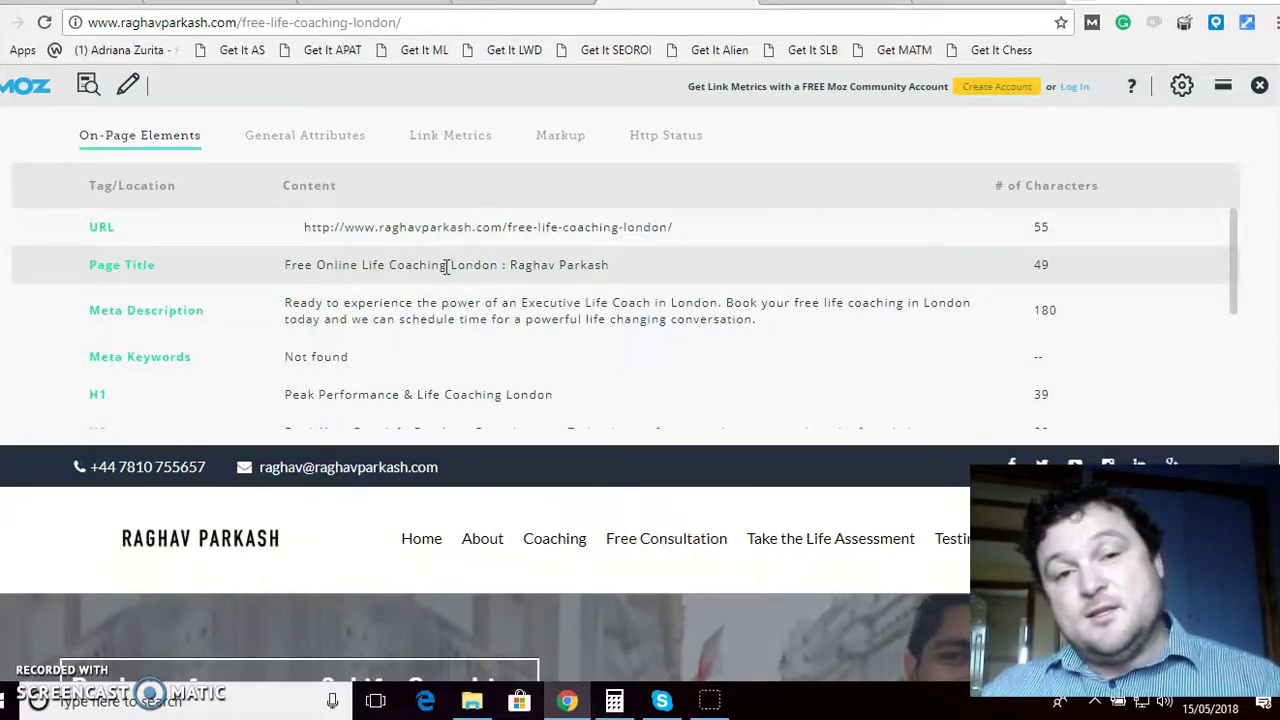
left_click_drag(443, 264, 288, 266)
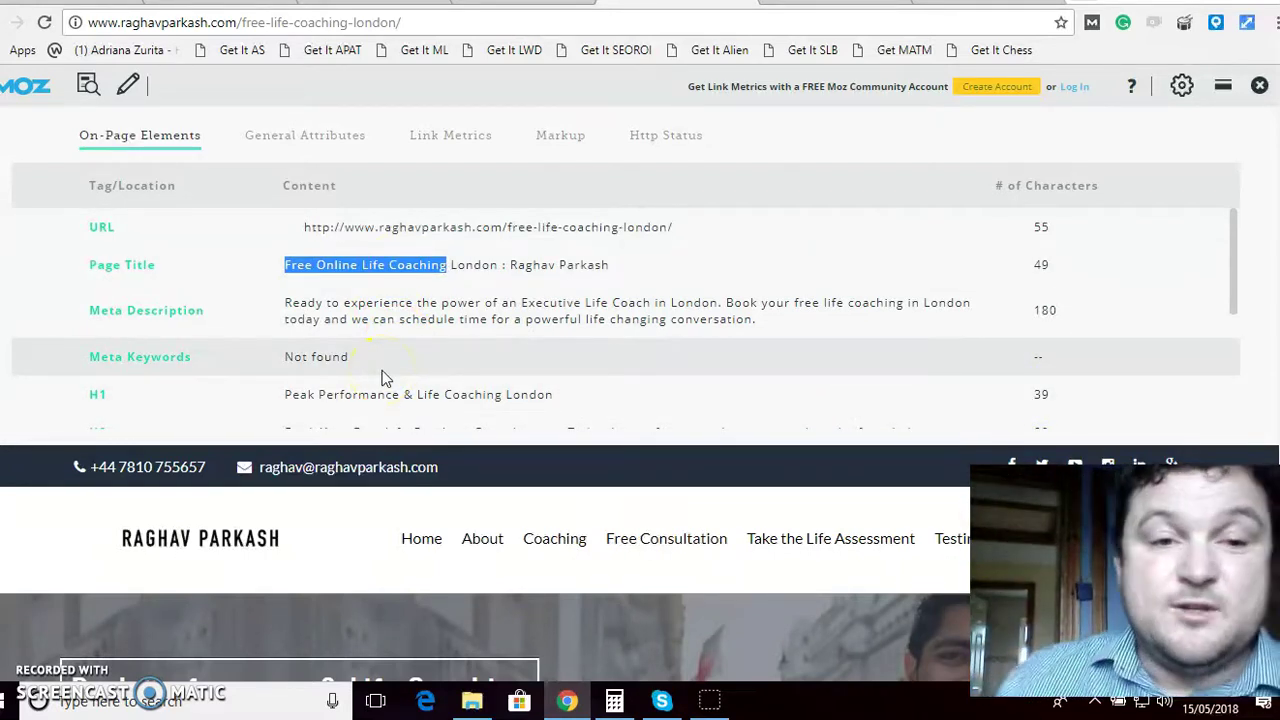
Examine the H1 and H2 entries of the Free Consultation page, and close the page analysis.
scroll(382, 372, "down", 1)
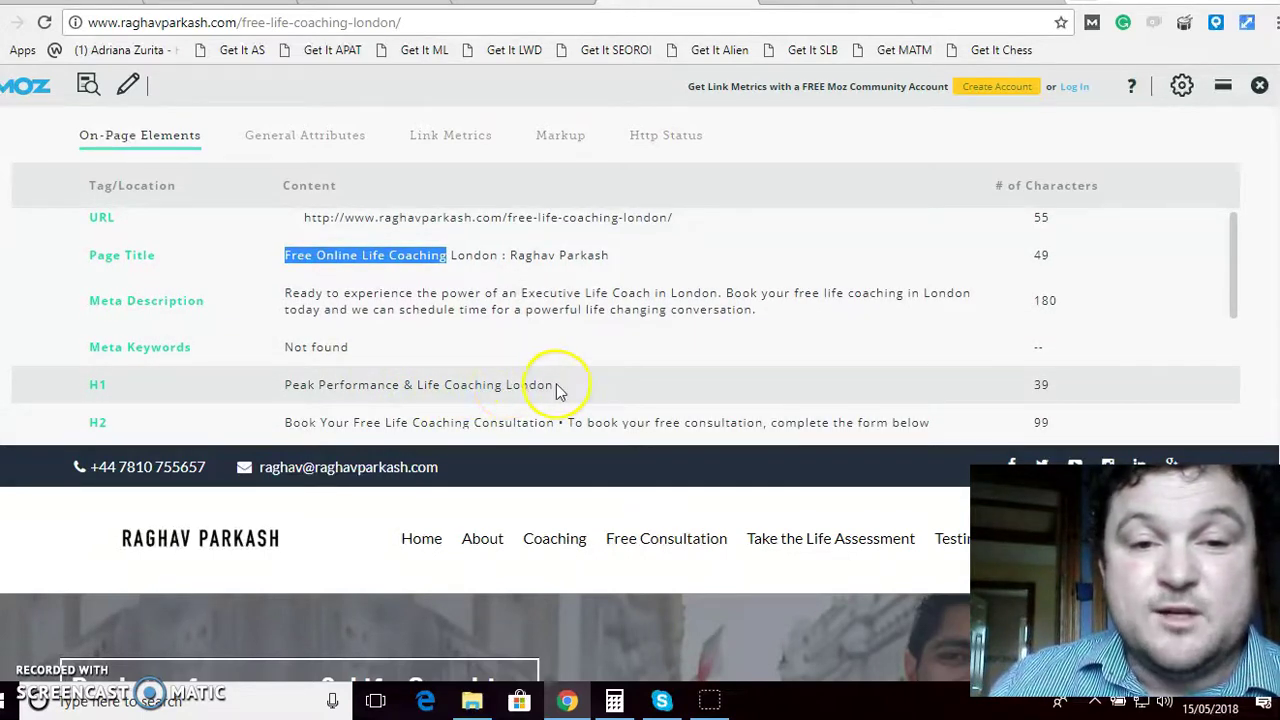
scroll(557, 390, "down", 2)
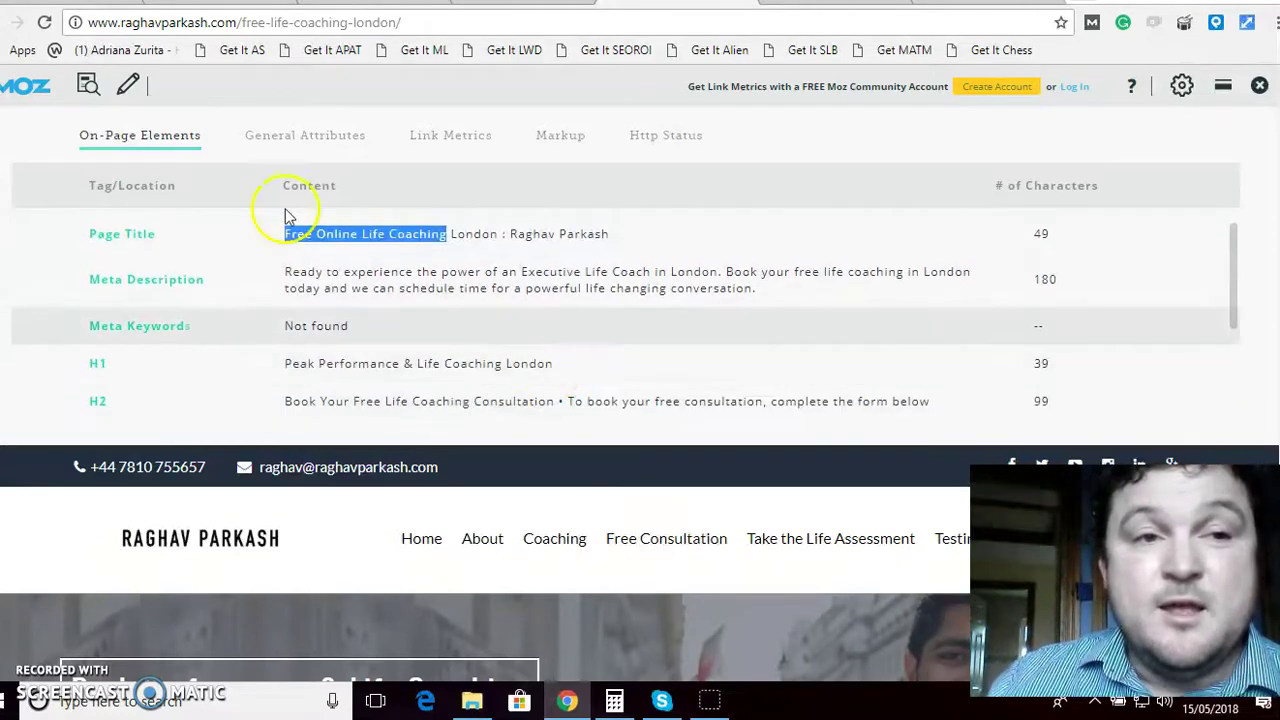
left_click(88, 86)
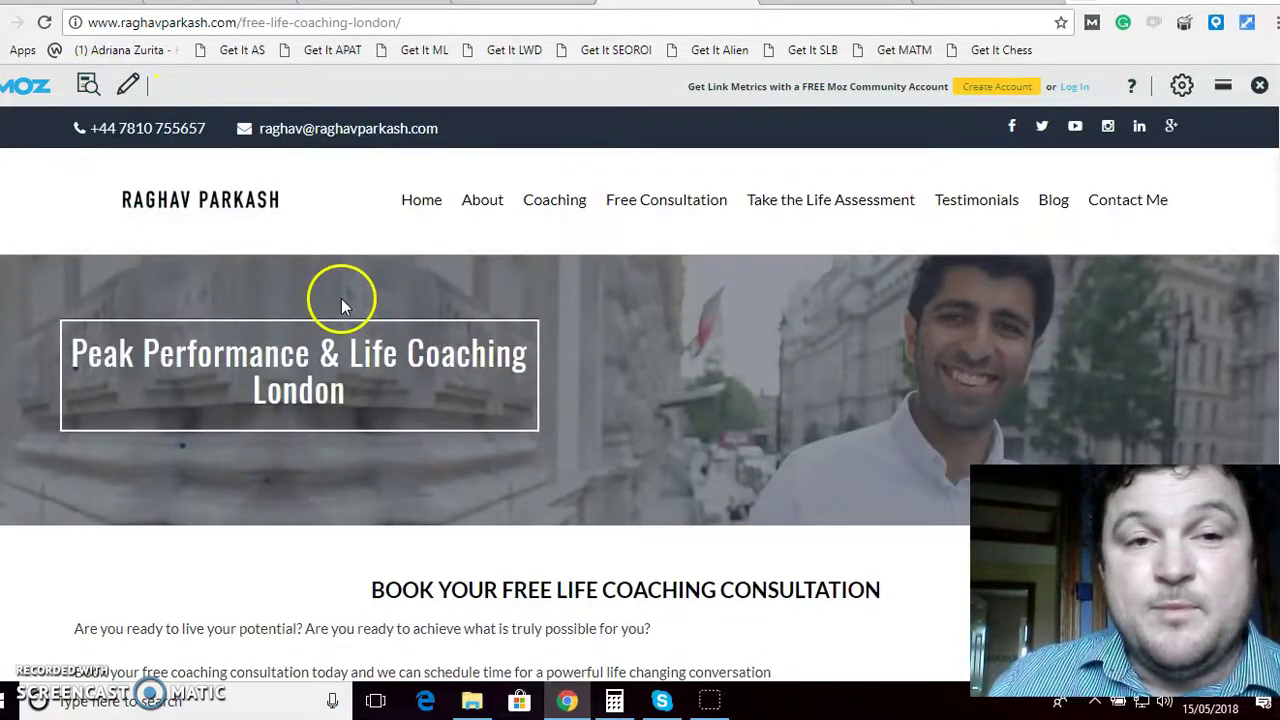
scroll(578, 508, "down", 2)
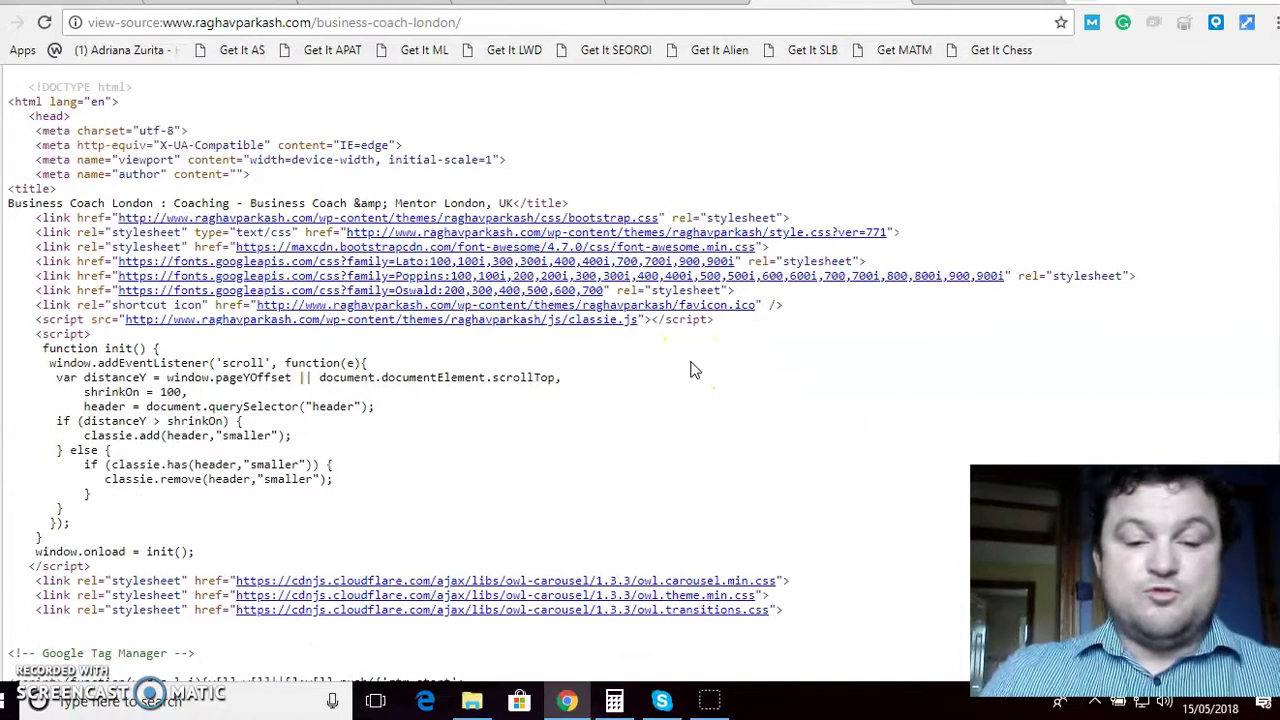
Search the source code of the business-coach-london page for "meta title" and for "meta tag".
key("ctrl+f")
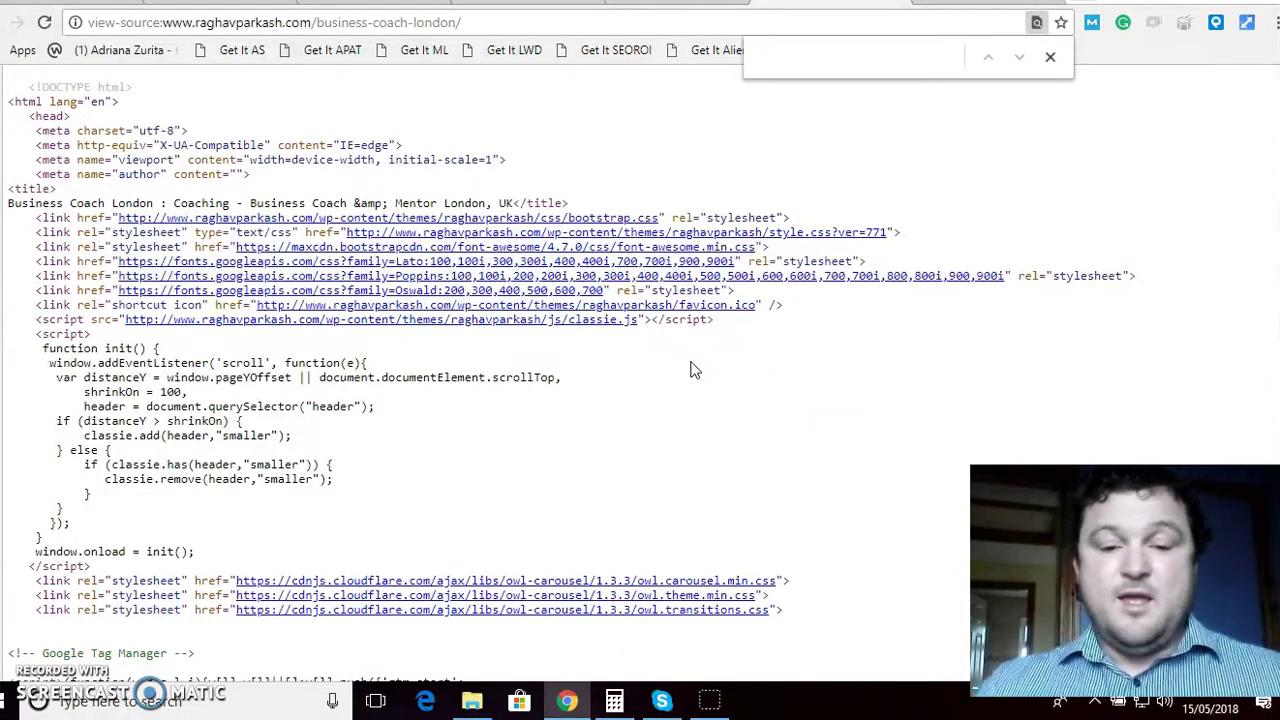
type("meta ")
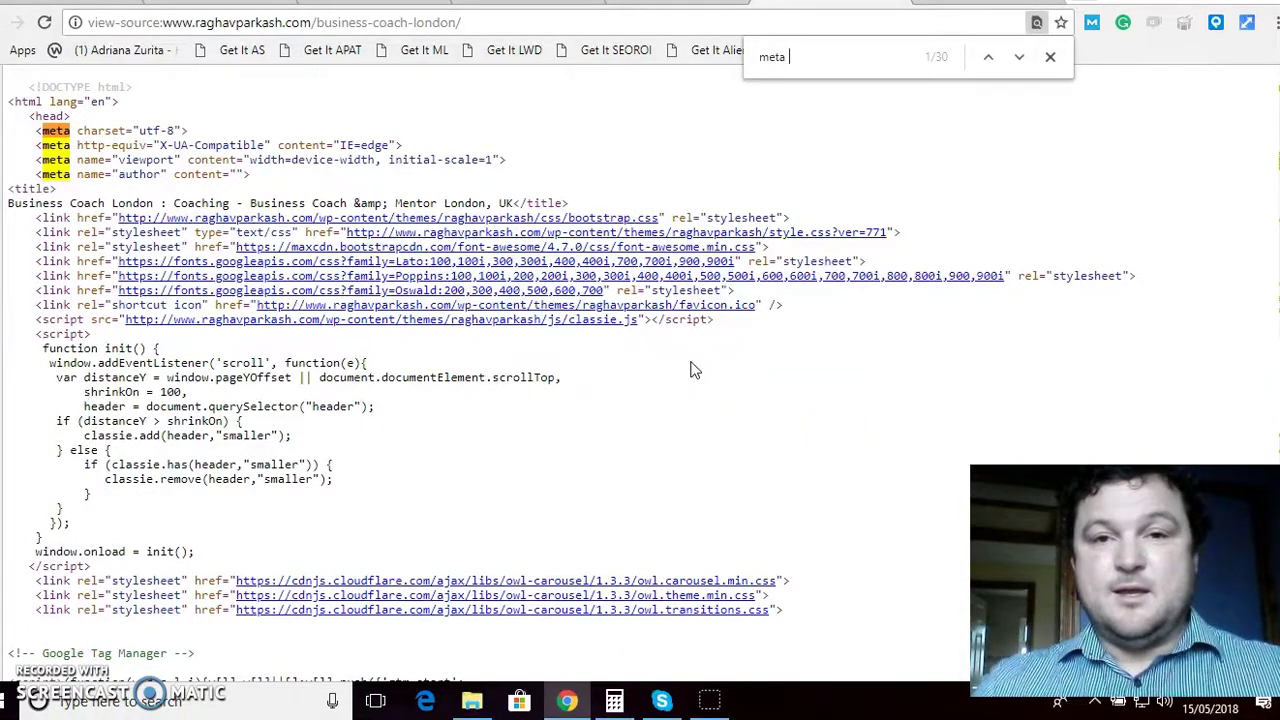
type("t")
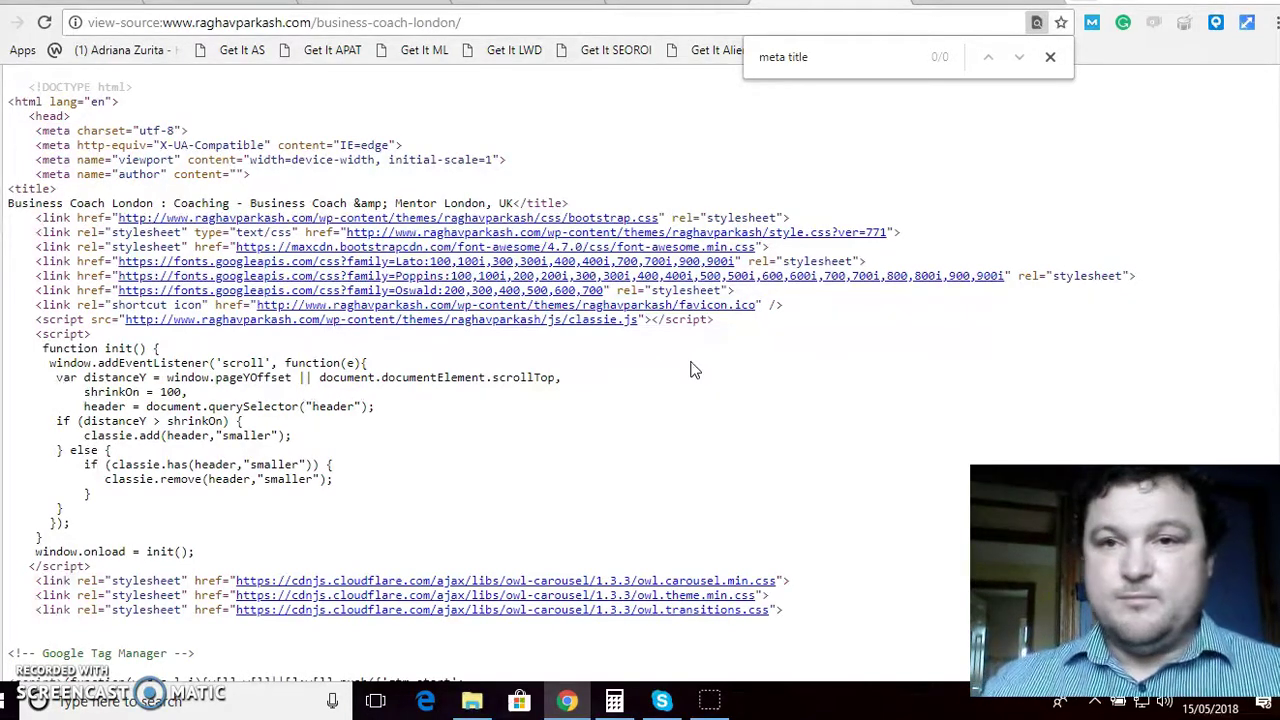
key("BackSpace")
type("t")
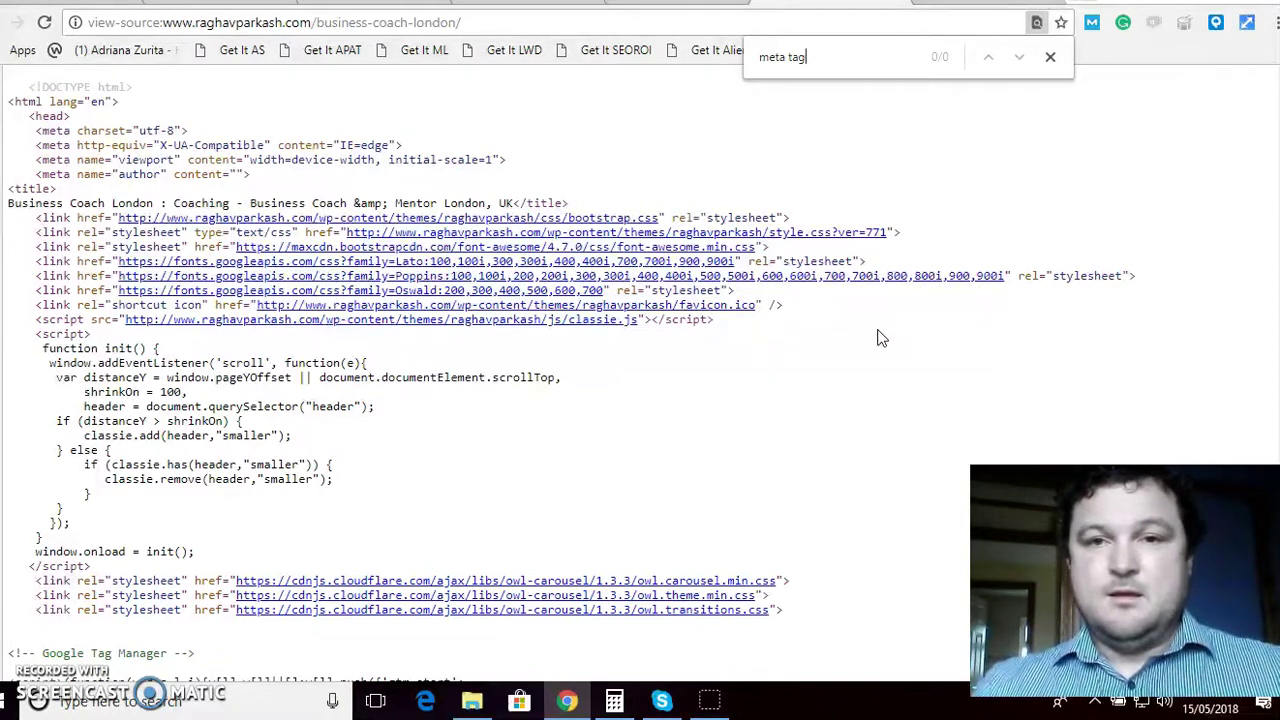
Search the page source for "keywords" and look through the code for a keywords entry.
key("BackSpace")
key("BackSpace")
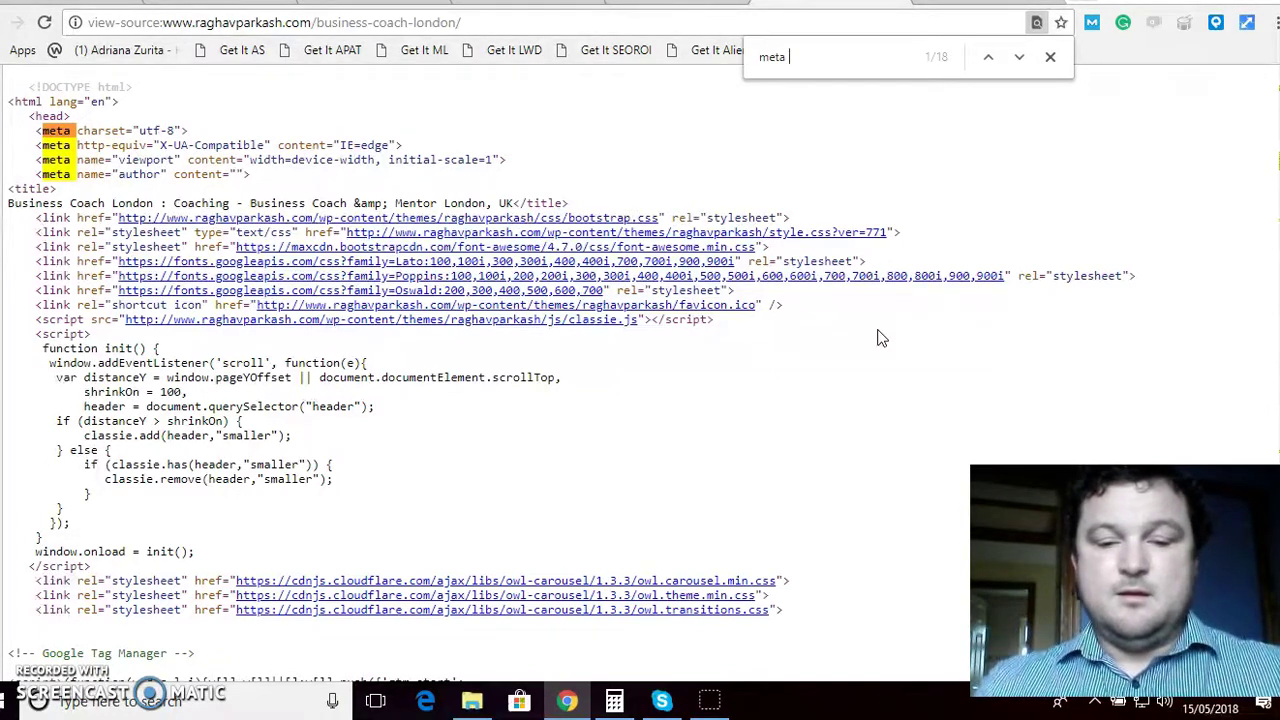
key("BackSpace")
key("BackSpace")
type("keywords")
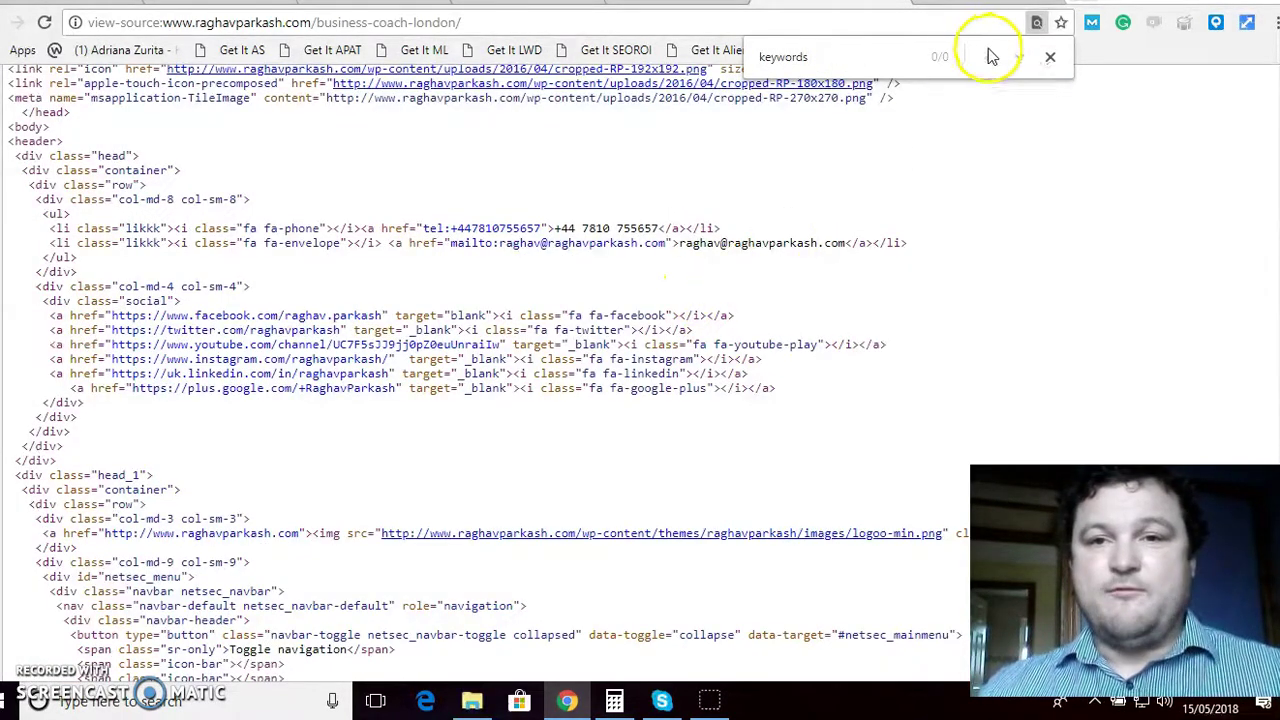
scroll(628, 343, "down", 20)
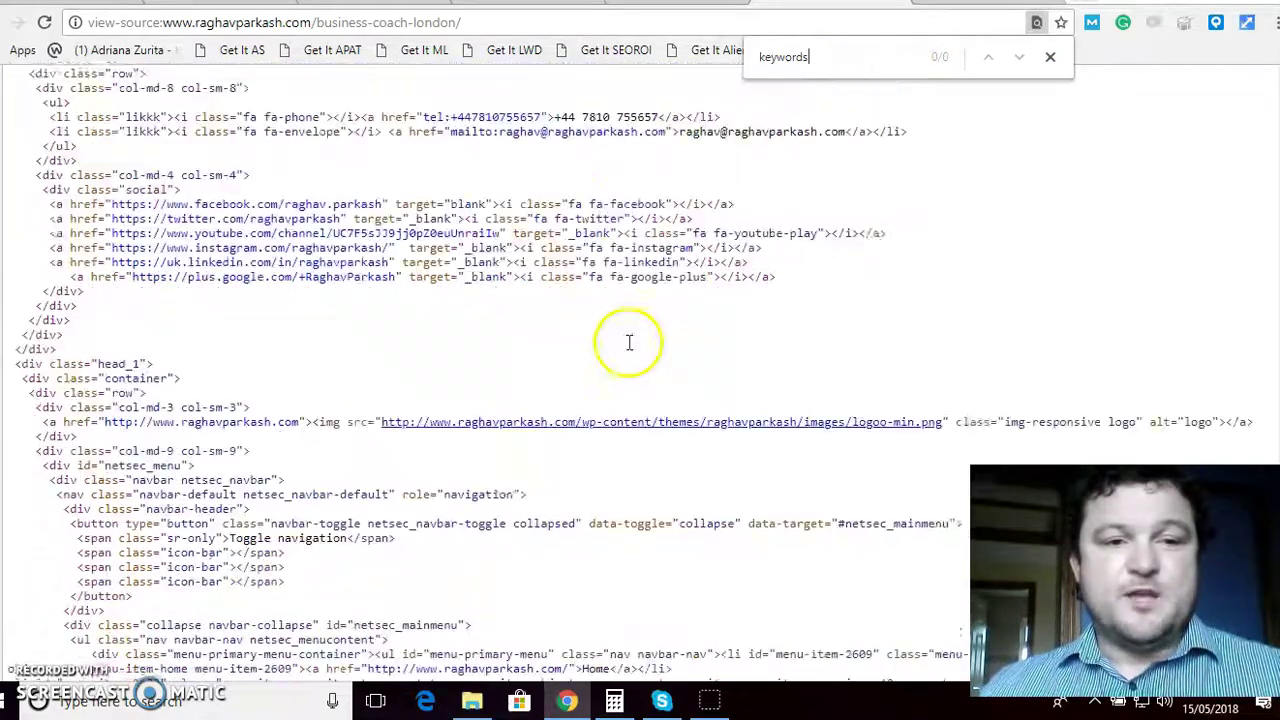
scroll(625, 355, "down", 8)
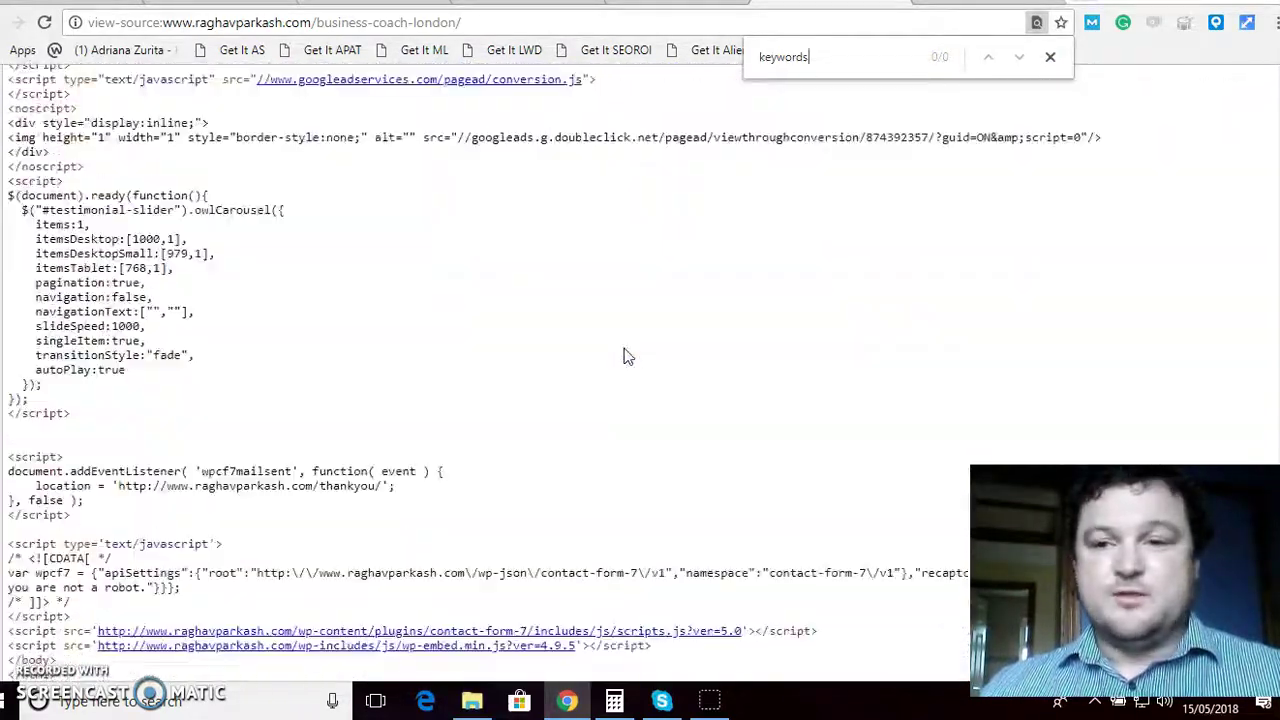
scroll(625, 355, "up", 10)
scroll(620, 340, "up", 15)
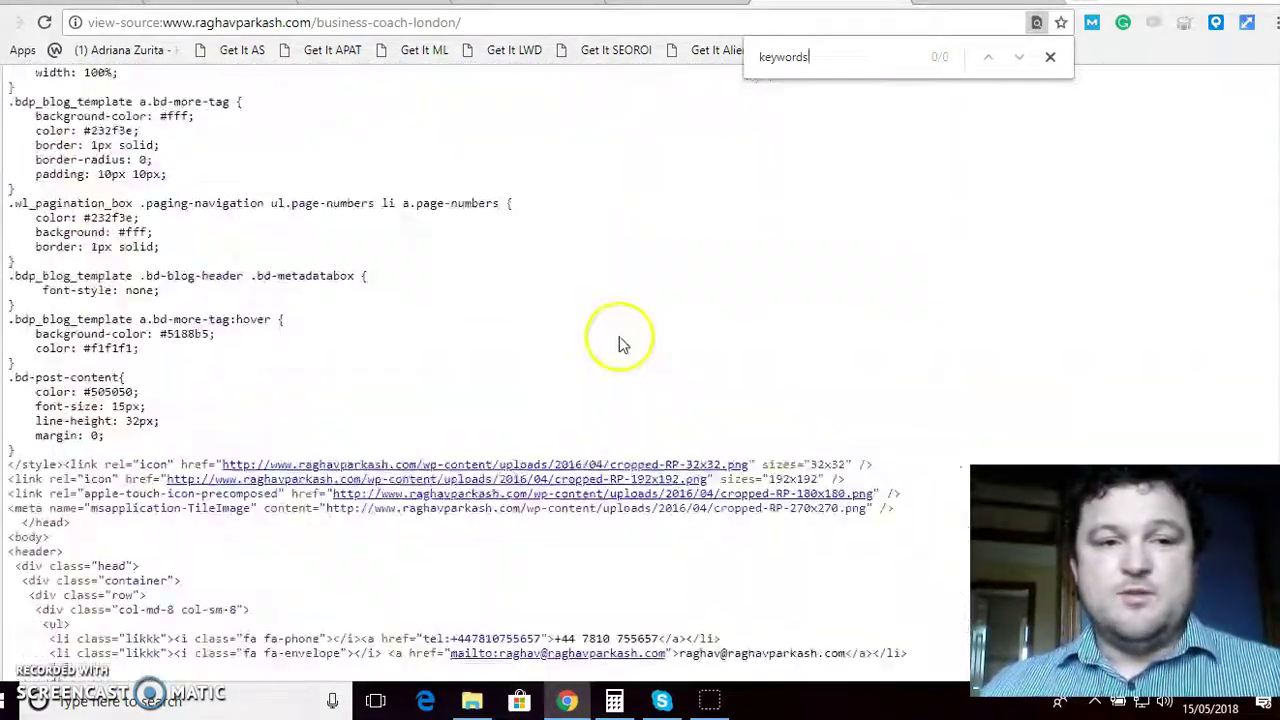
scroll(620, 332, "up", 15)
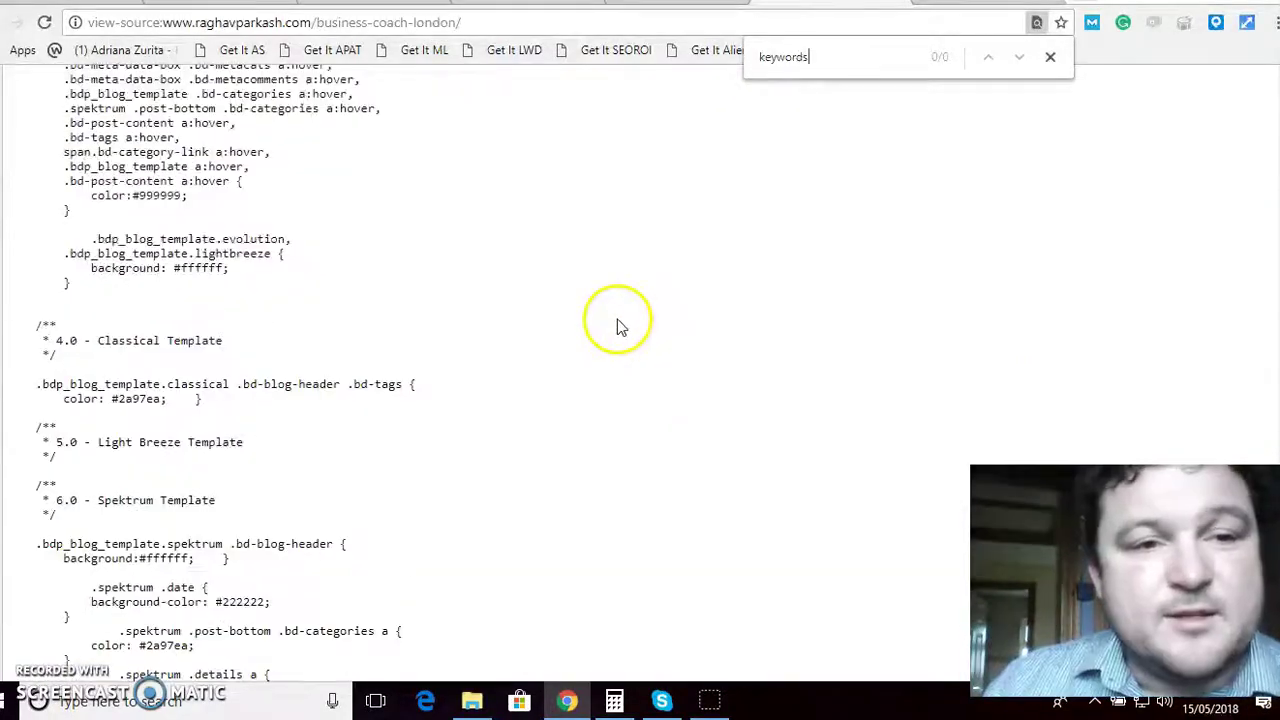
Examine the title, meta tags and scripts in the business-coach-london source code for keyword information, and return to the Free Consultation page.
scroll(618, 320, "down", 15)
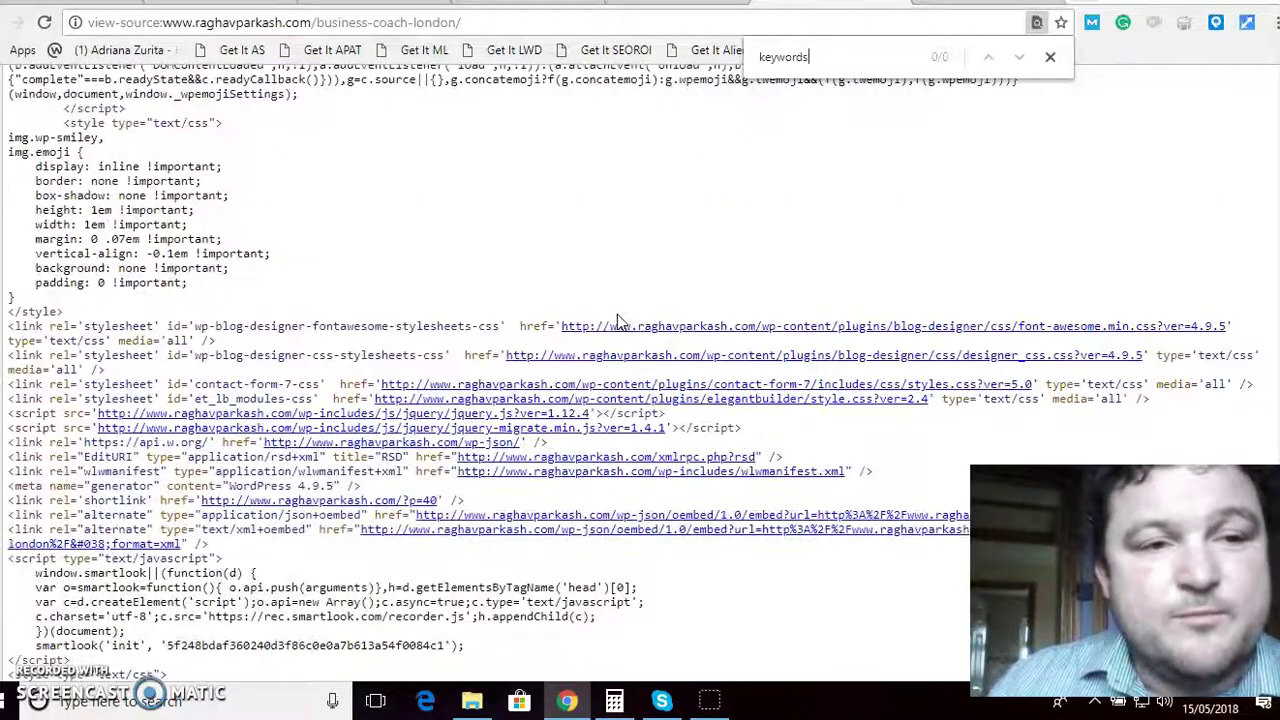
scroll(617, 320, "up", 6)
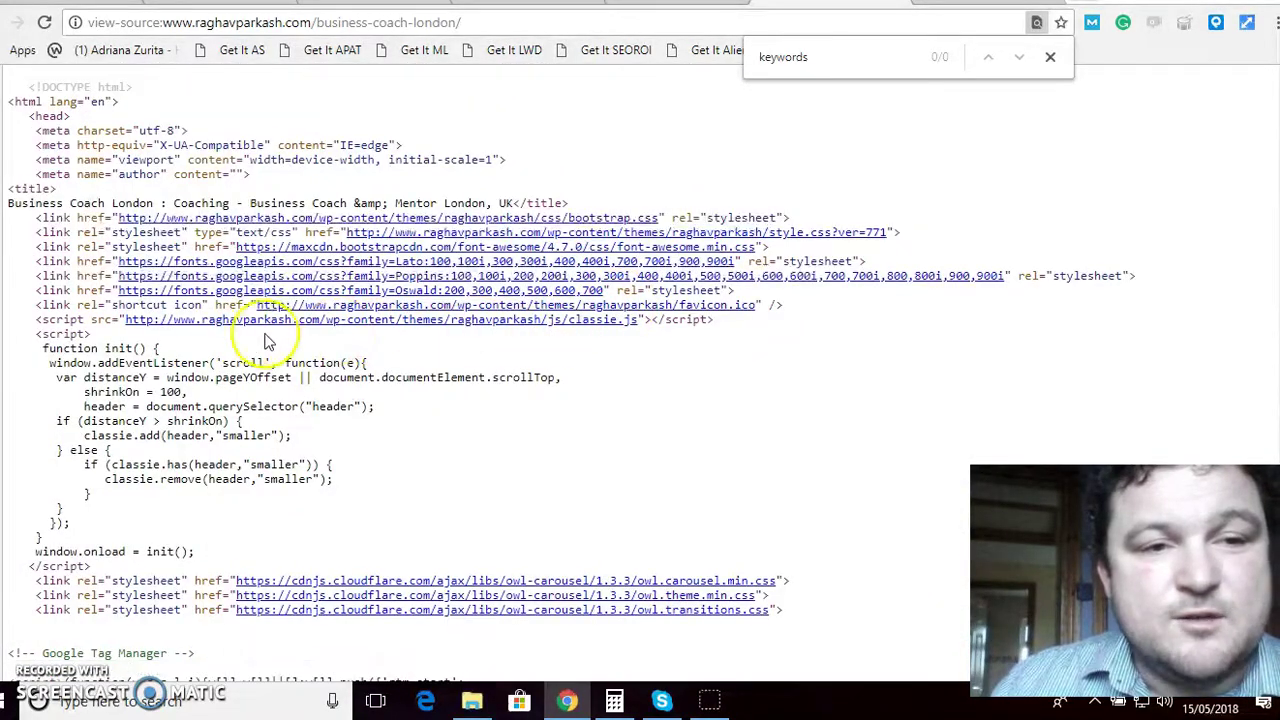
scroll(250, 342, "down", 4)
scroll(246, 339, "down", 1)
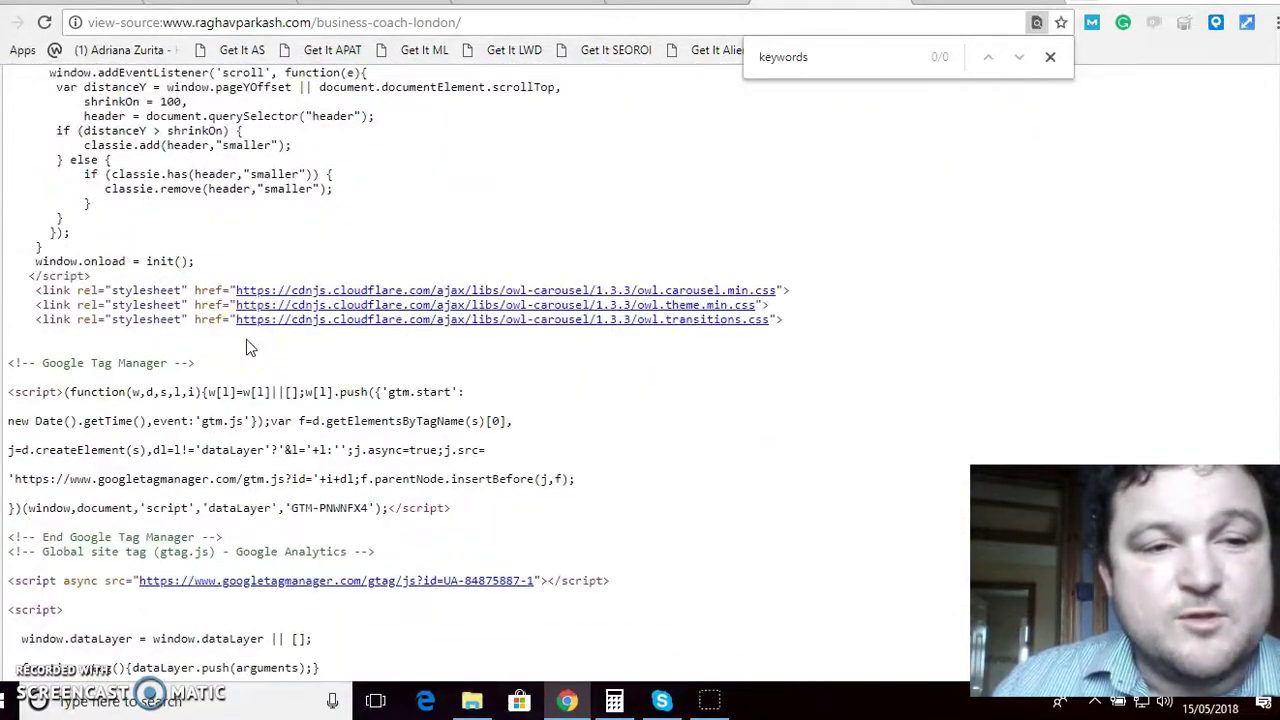
scroll(246, 339, "down", 2)
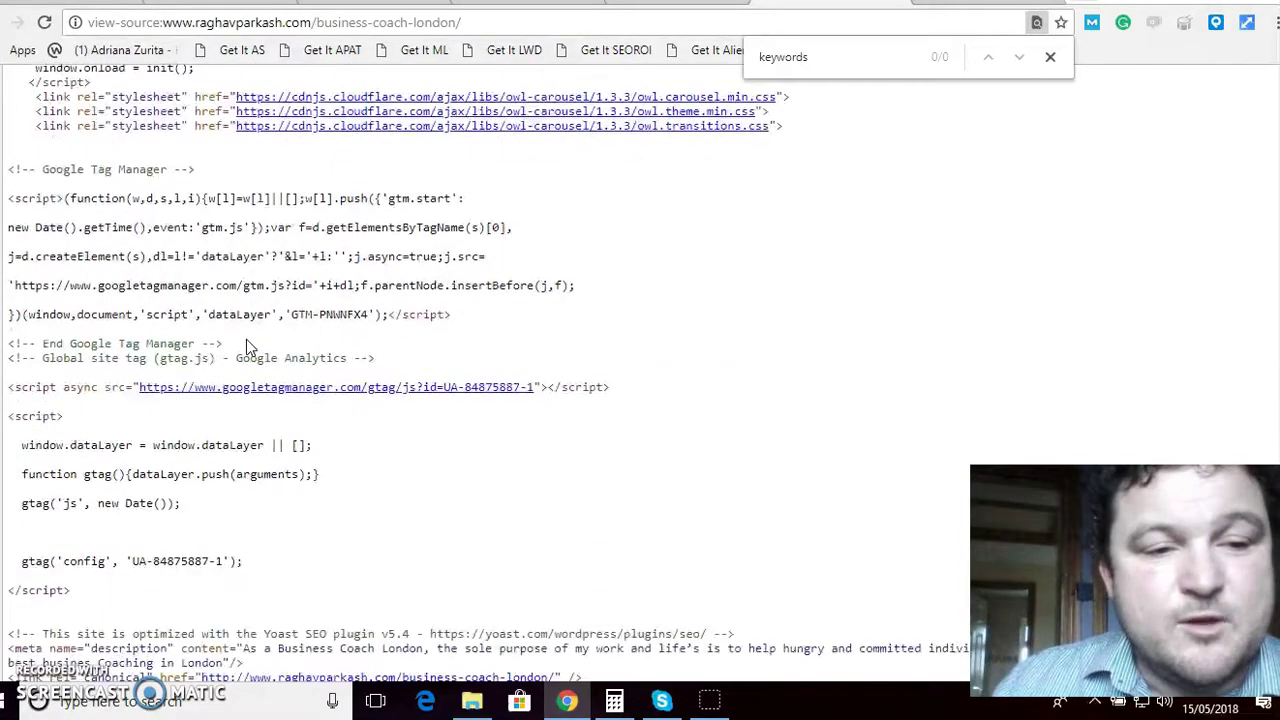
scroll(252, 348, "up", 8)
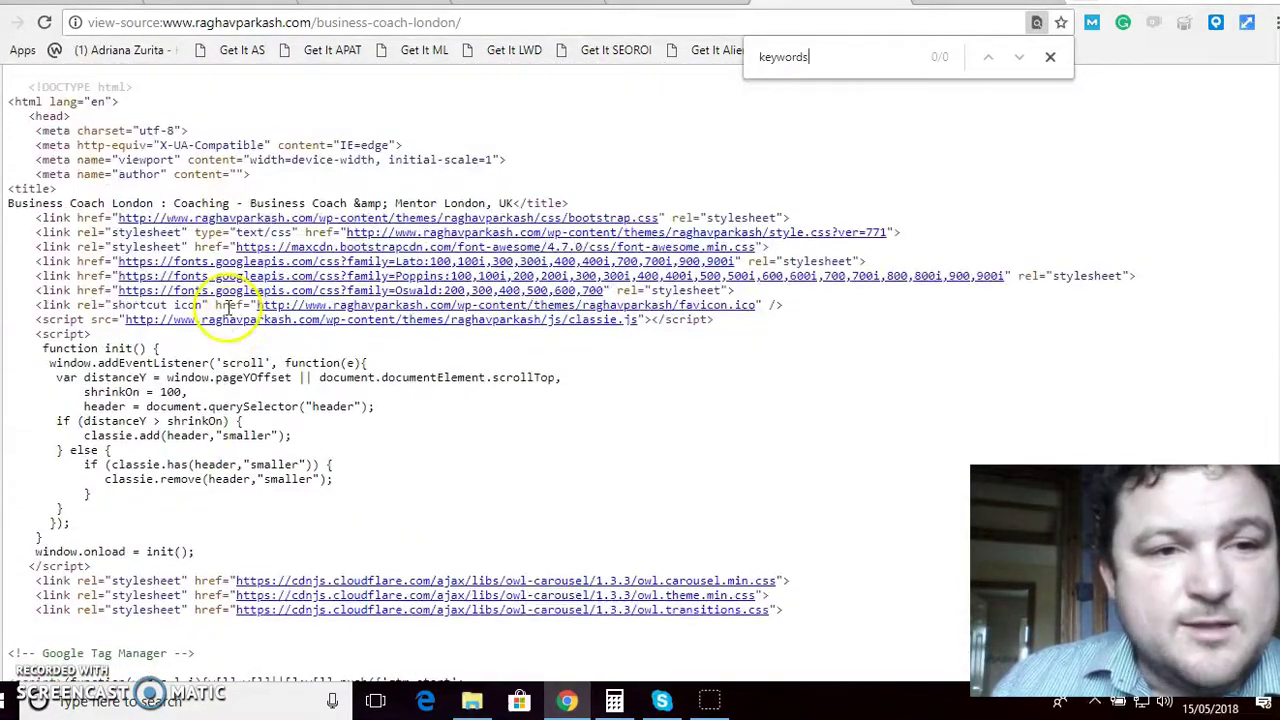
scroll(310, 280, "down", 5)
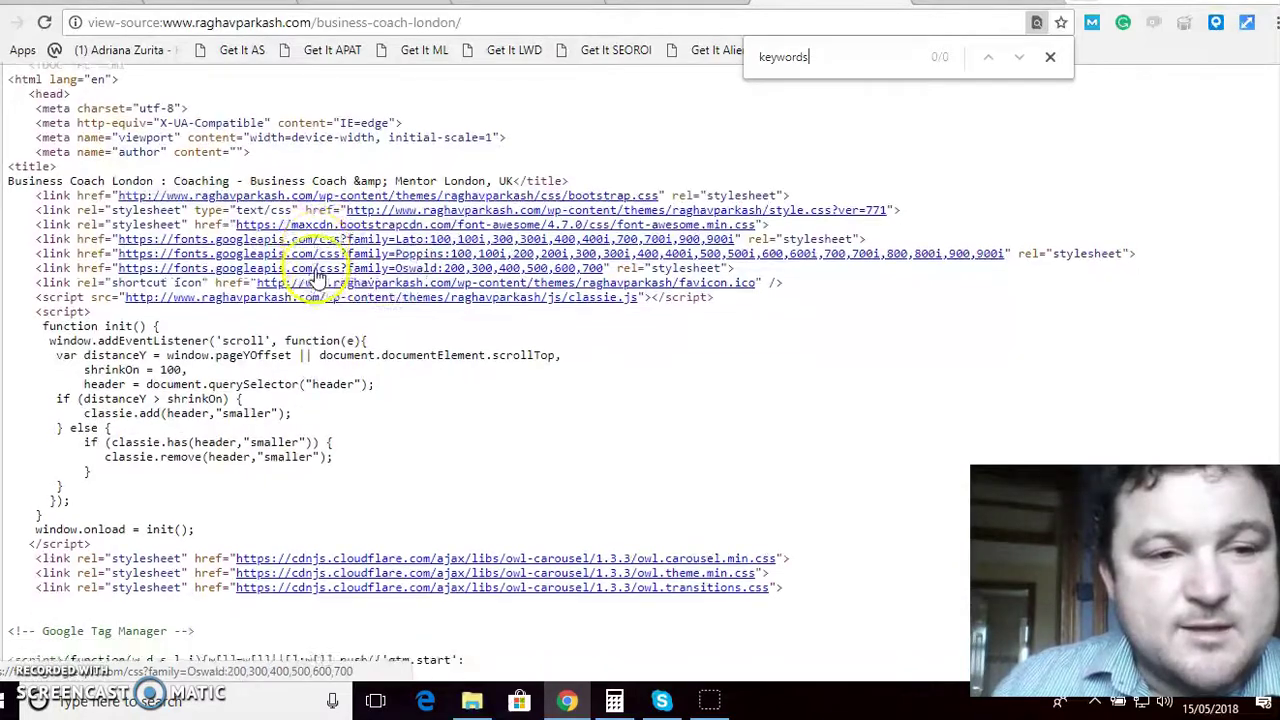
scroll(312, 283, "down", 5)
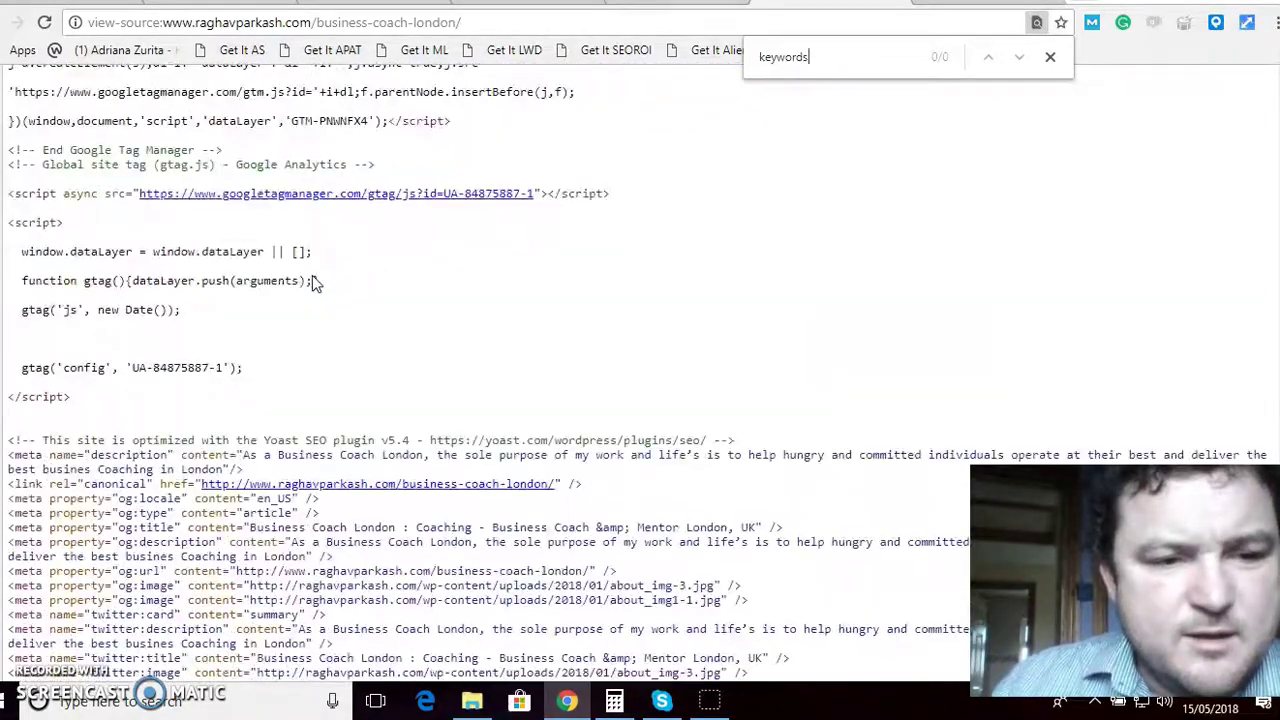
scroll(312, 283, "down", 7)
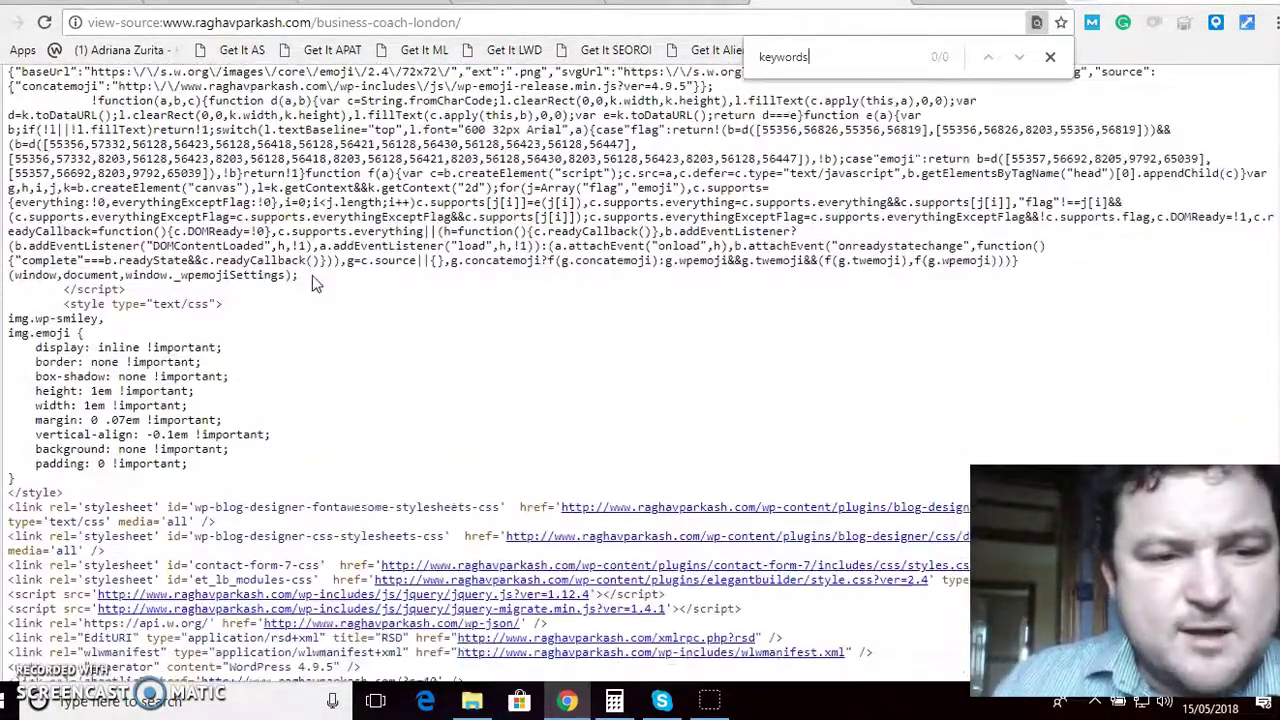
scroll(312, 282, "down", 2)
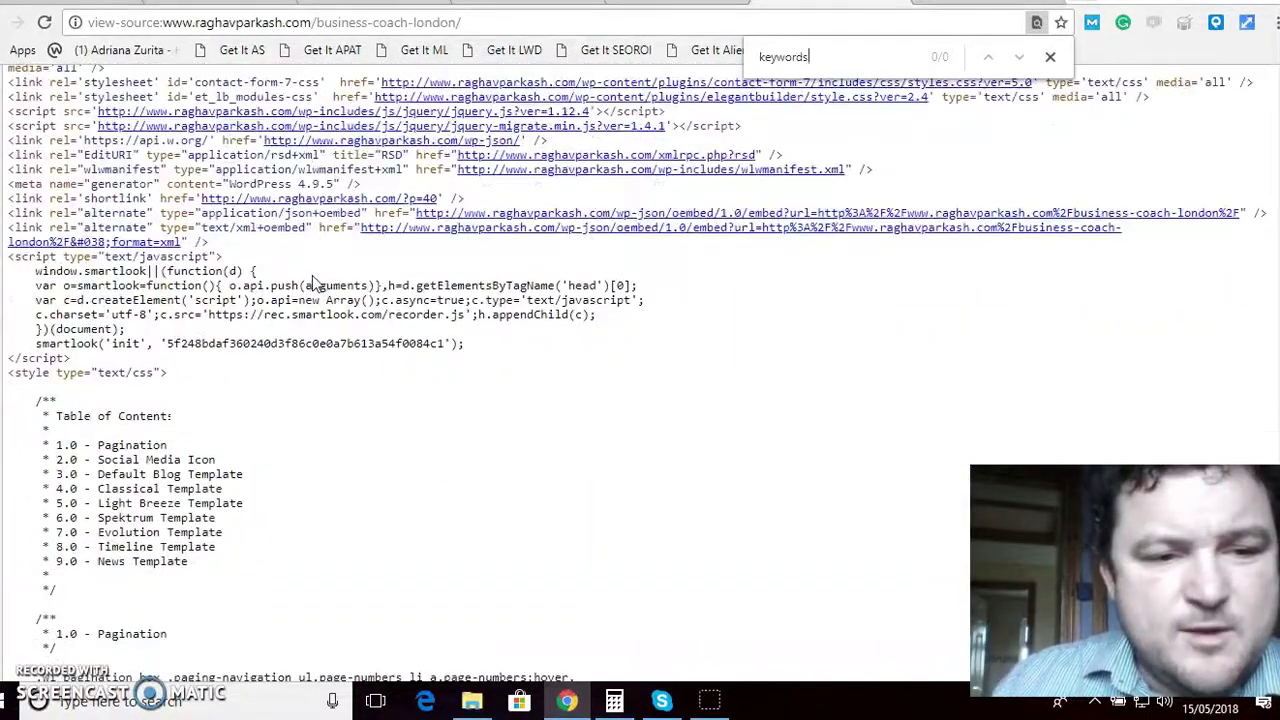
scroll(312, 283, "down", 3)
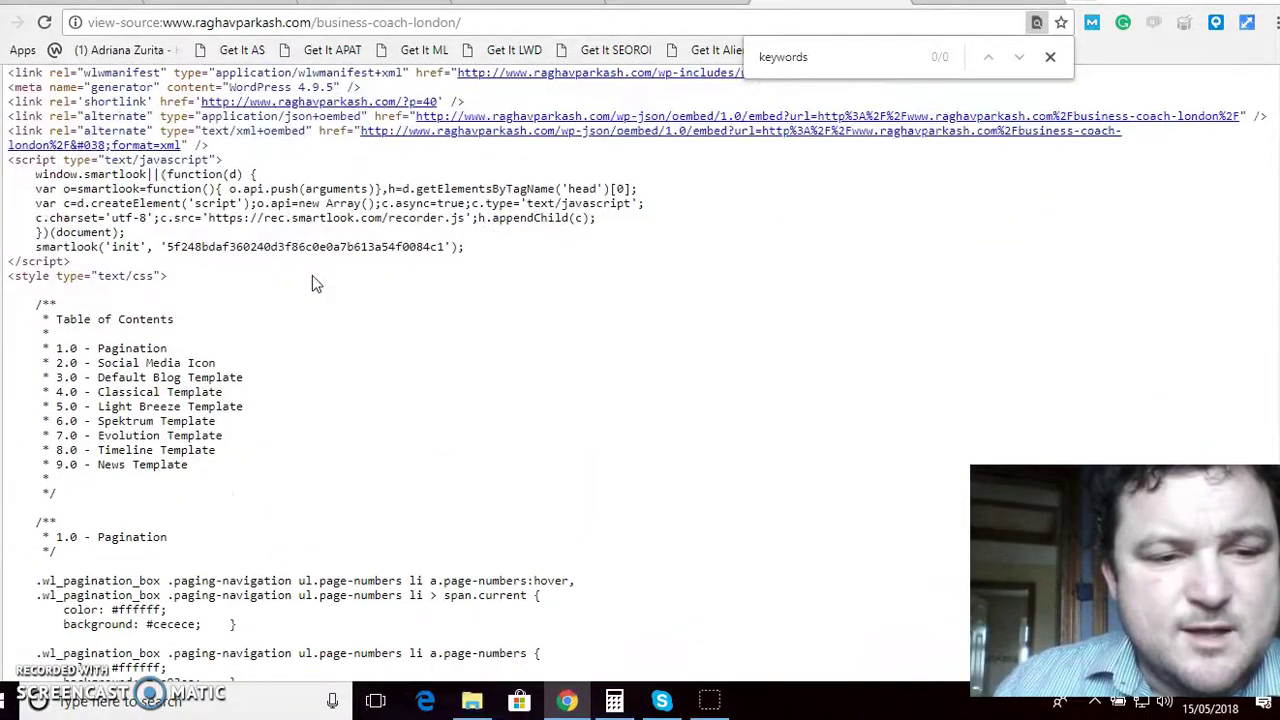
scroll(312, 283, "down", 2)
scroll(312, 283, "up", 10)
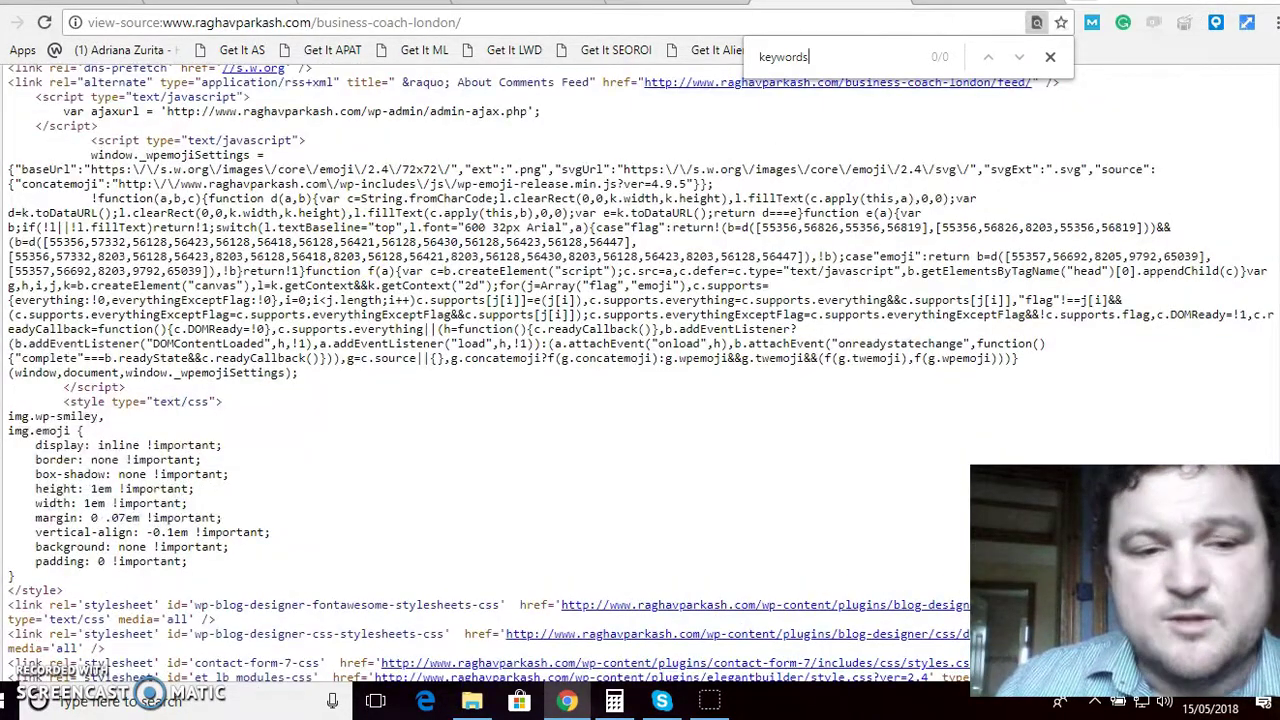
left_click(828, 12)
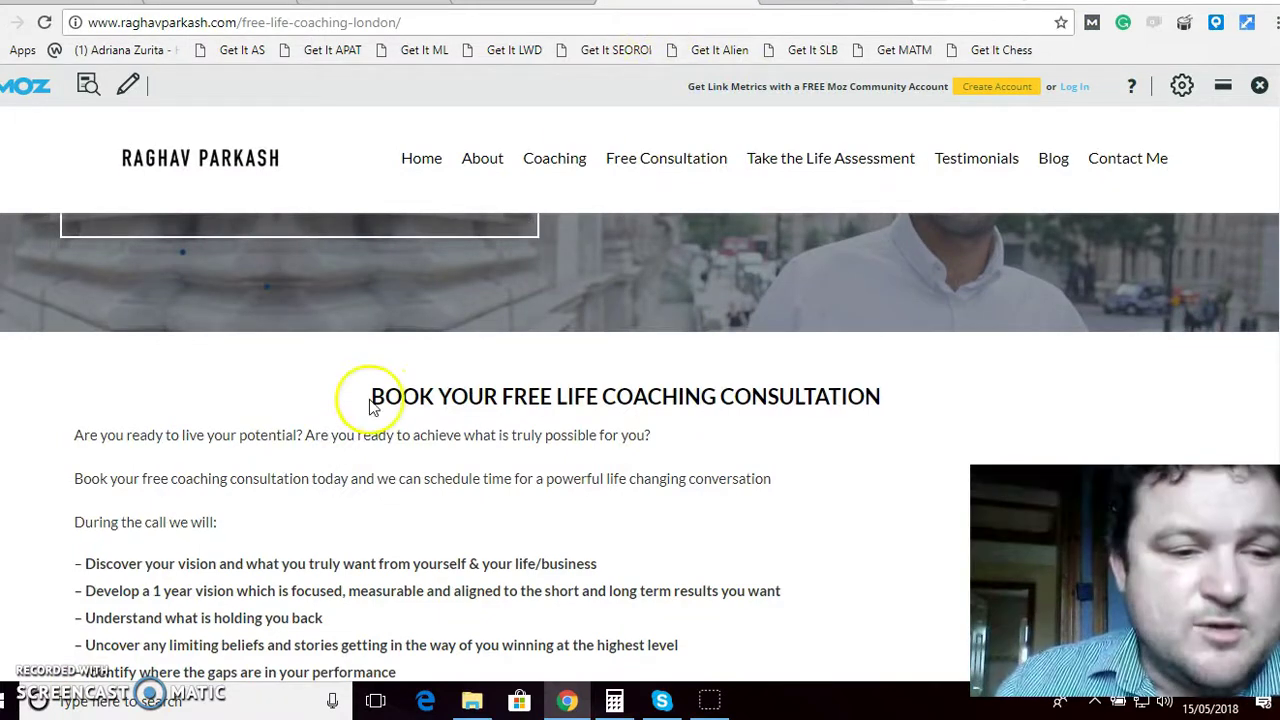